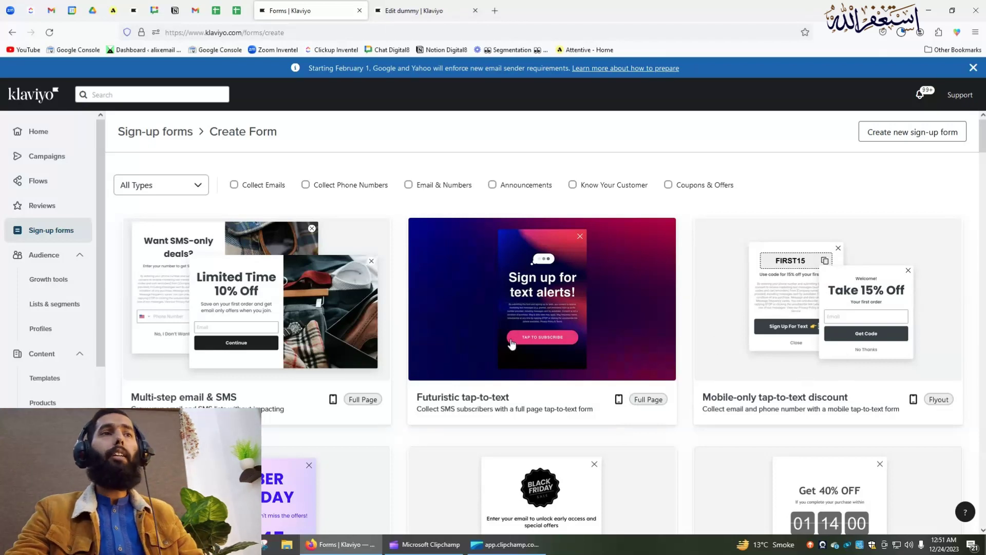
Step: Create a form from the Multi-step email & SMS template, sending email sign-ups to the Newsletter list
left_click(234, 300)
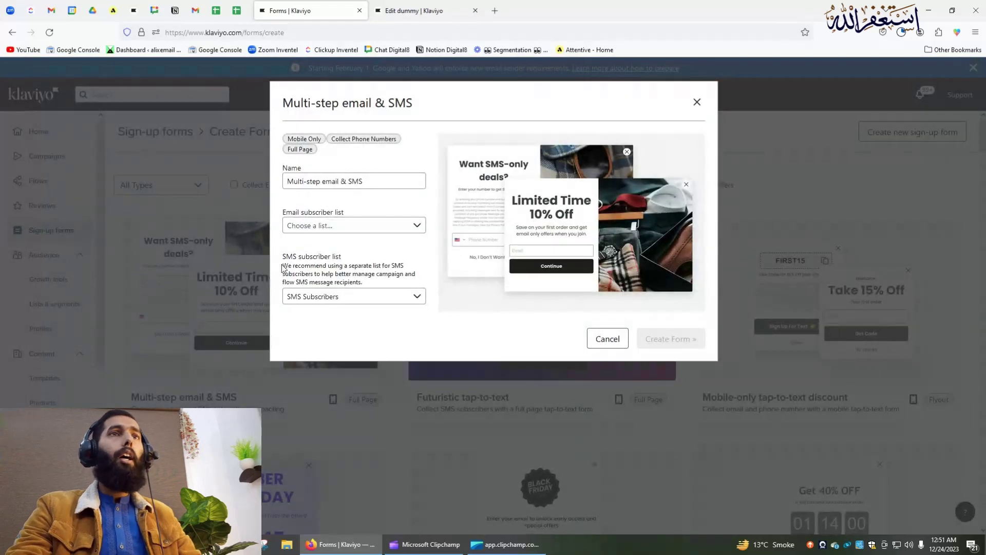
left_click(325, 225)
left_click(338, 342)
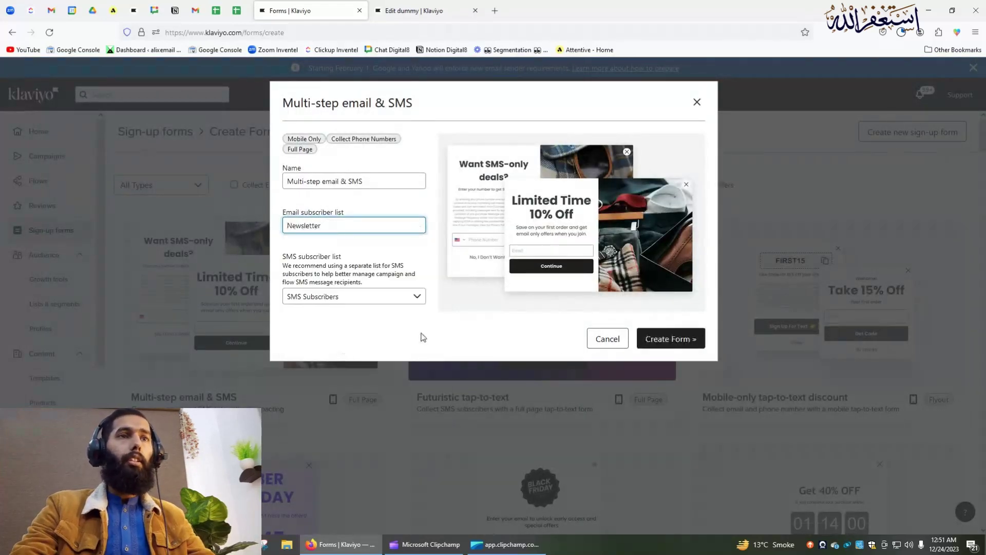
left_click(674, 340)
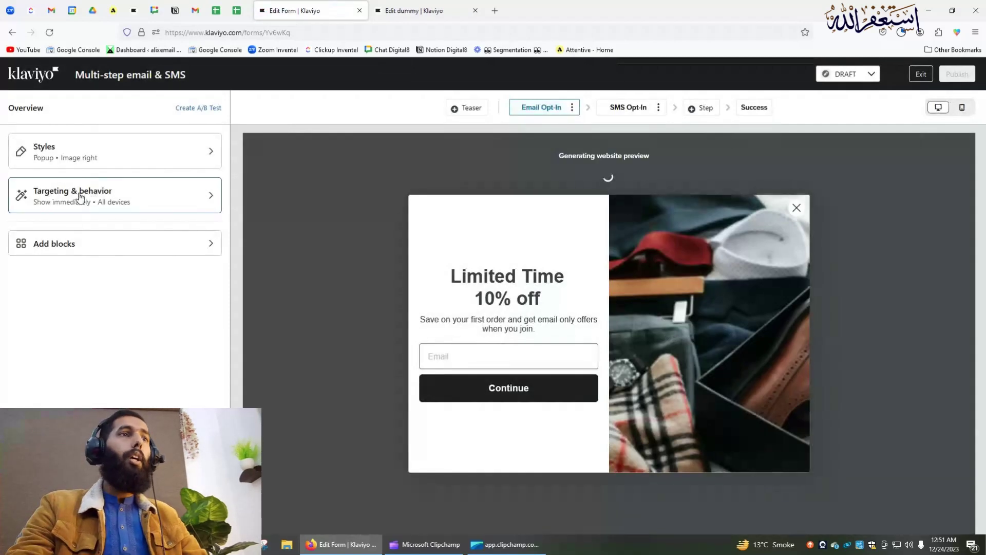
Step: Change the form type to Full page in Styles, then go back to the Overview
left_click(72, 164)
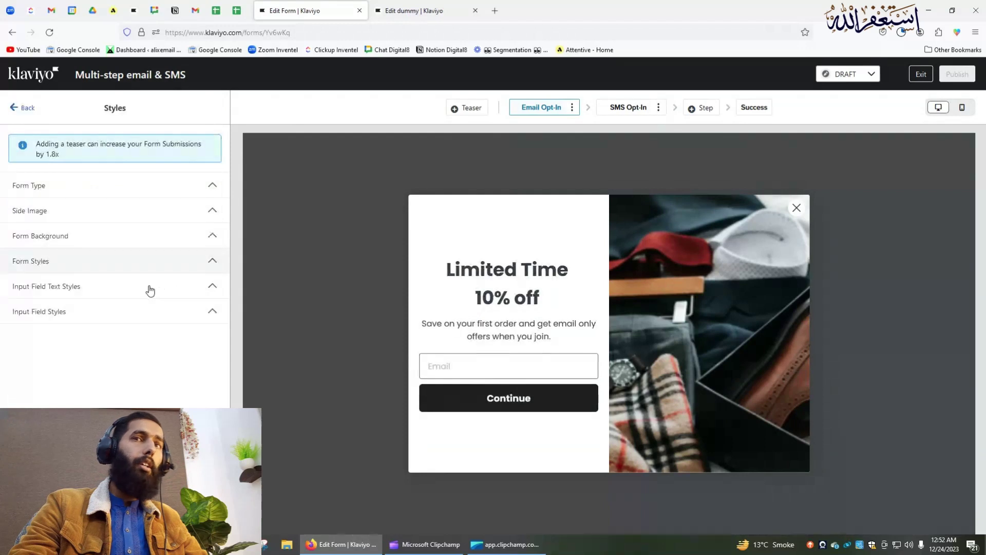
left_click(95, 195)
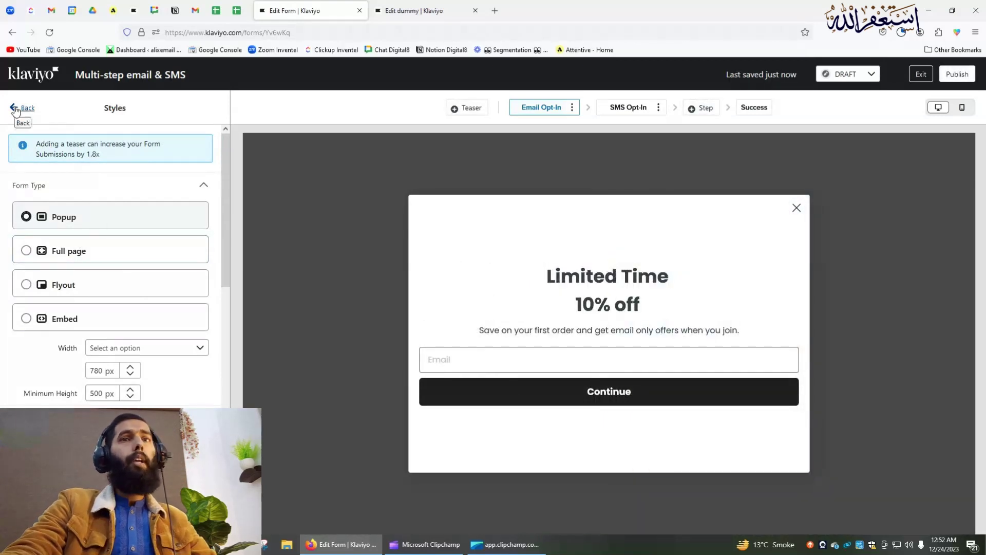
left_click(48, 253)
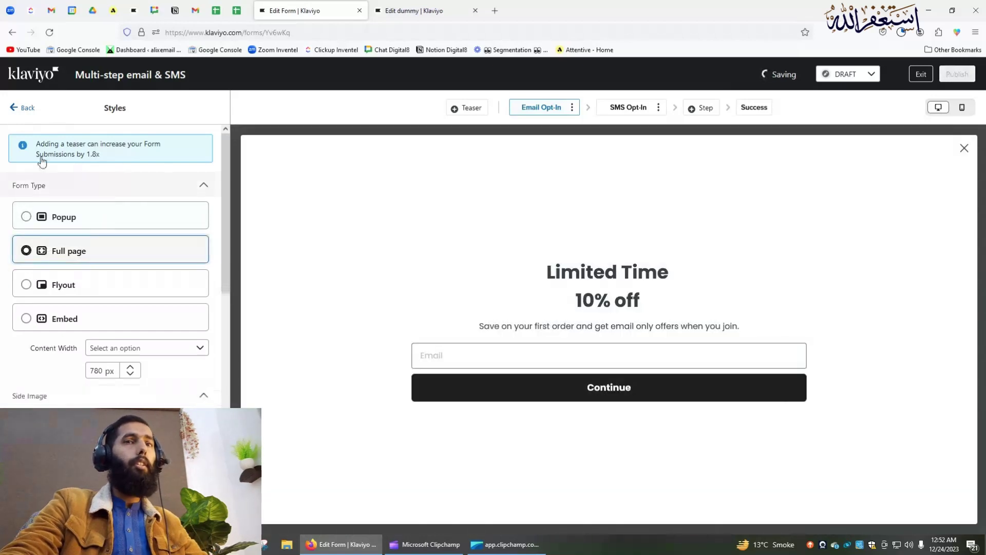
left_click(28, 113)
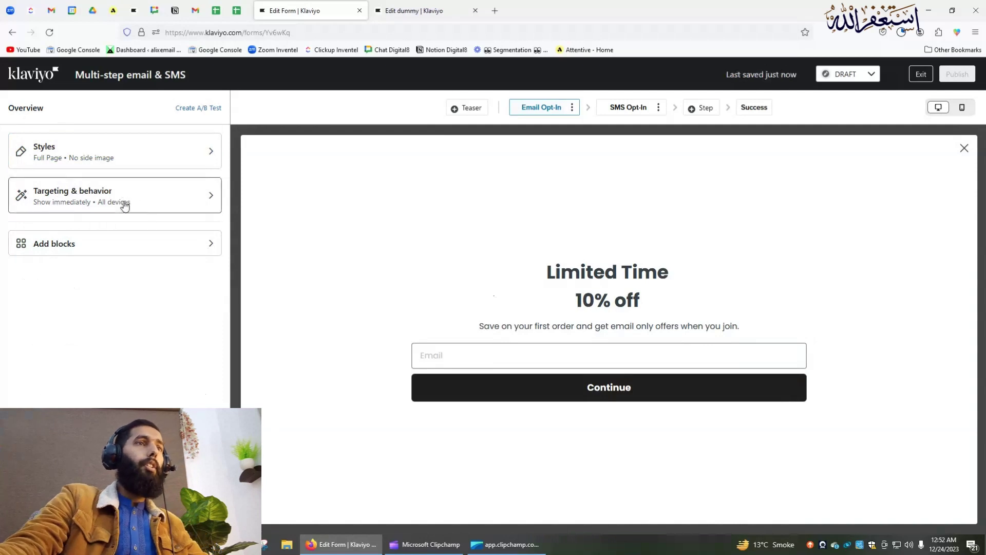
Step: In Targeting & behavior, set Show again to 0 days and show the form to all visitors
left_click(124, 205)
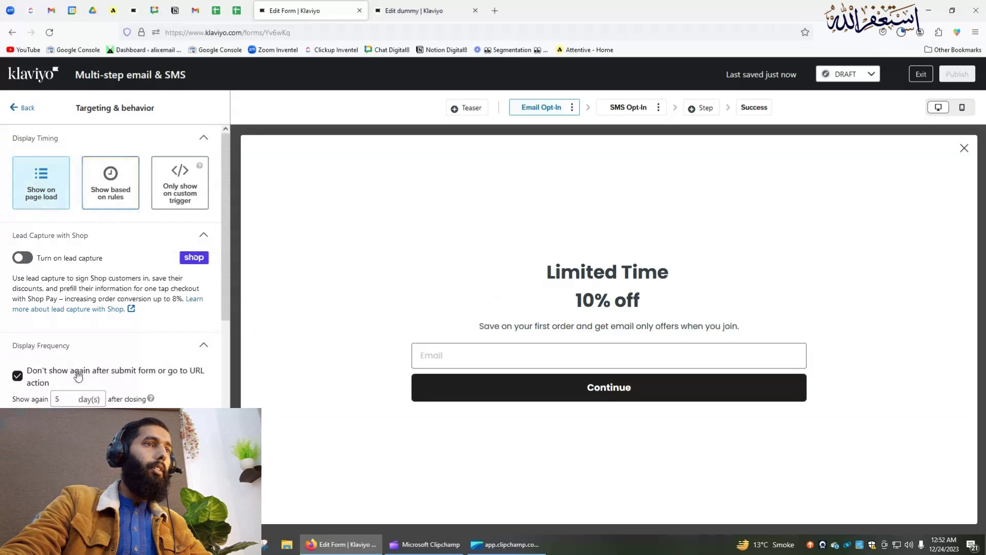
scroll(48, 393, "down", 1)
scroll(48, 393, "down", 2)
double_click(57, 300)
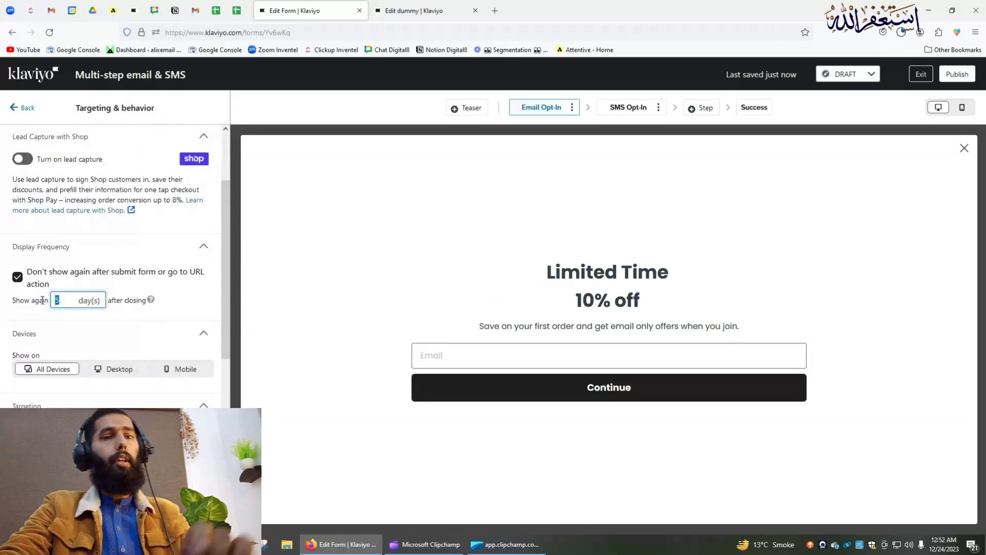
type("0")
scroll(117, 335, "down", 3)
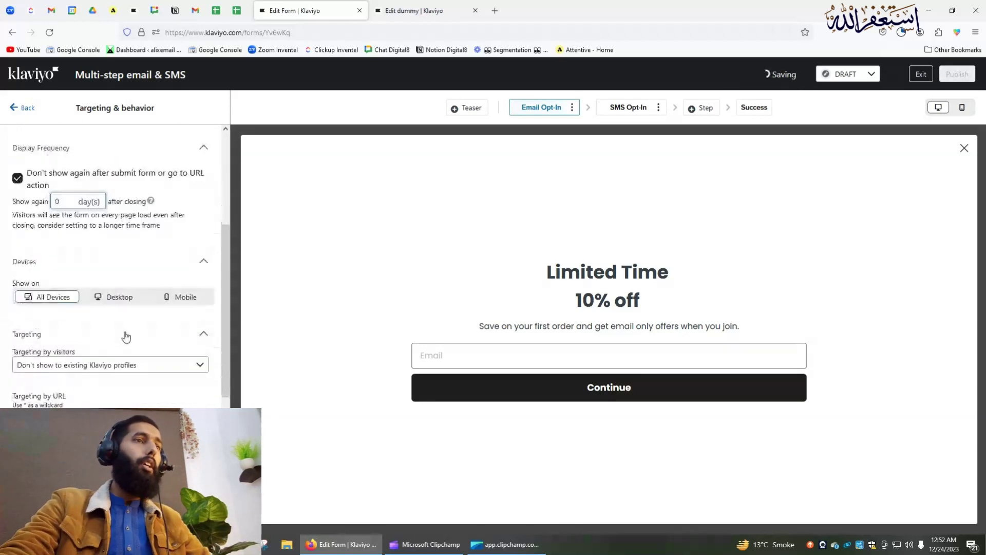
scroll(117, 335, "down", 1)
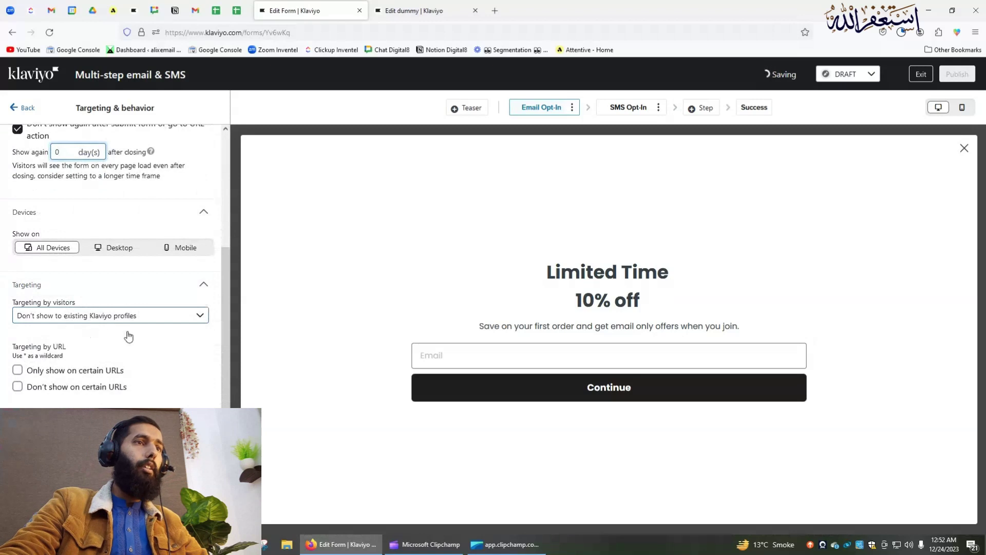
left_click(82, 316)
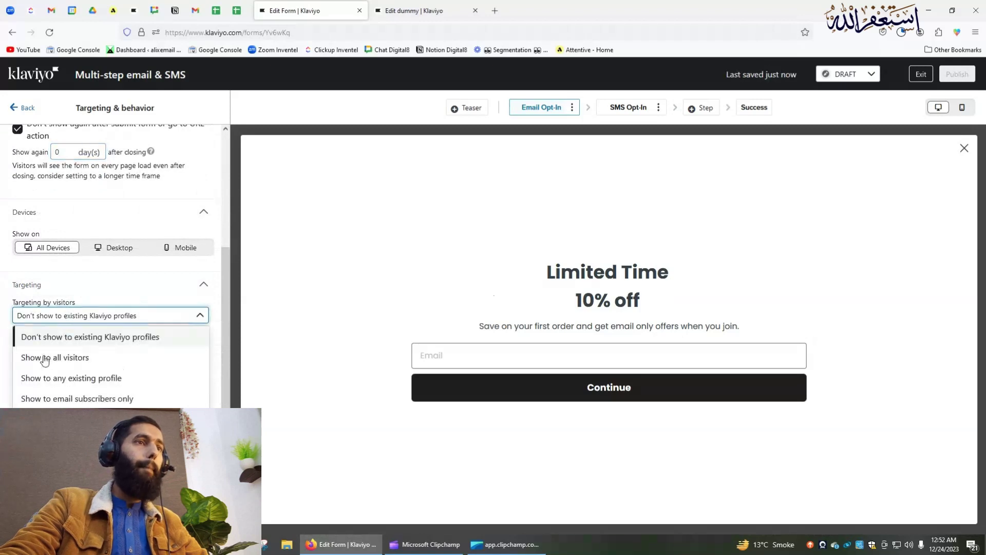
left_click(45, 359)
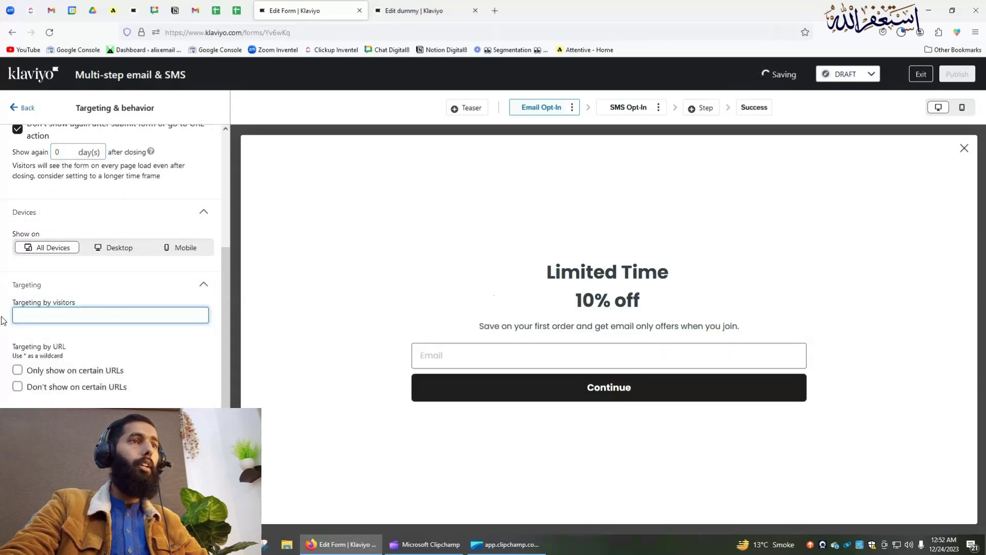
Step: Restrict the form to URLs containing /SMSsignup
scroll(15, 329, "down", 5)
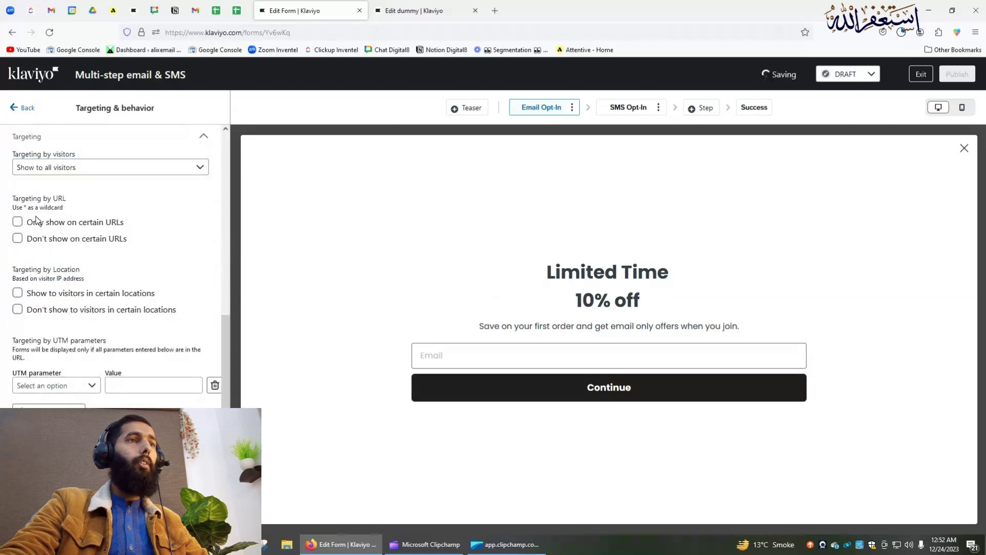
left_click(36, 222)
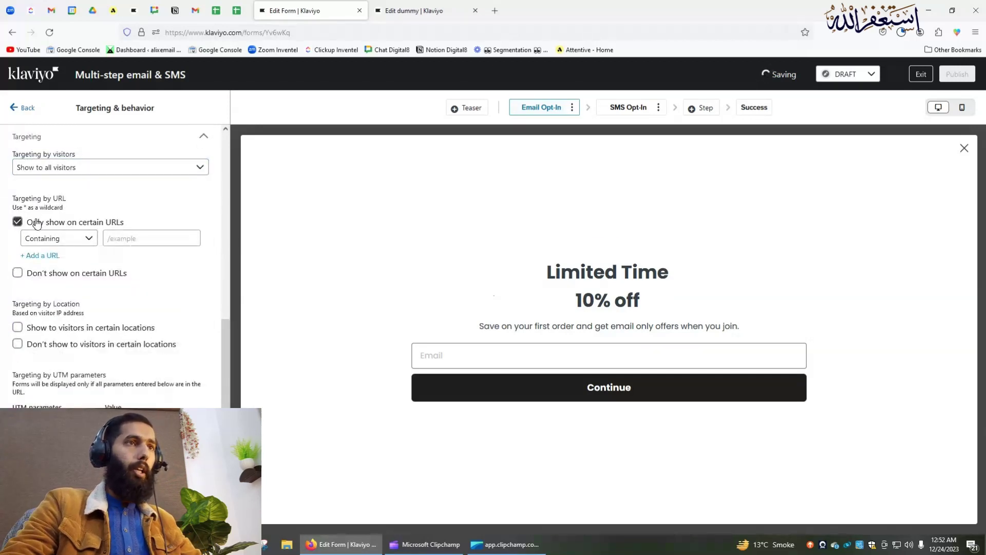
left_click(146, 239)
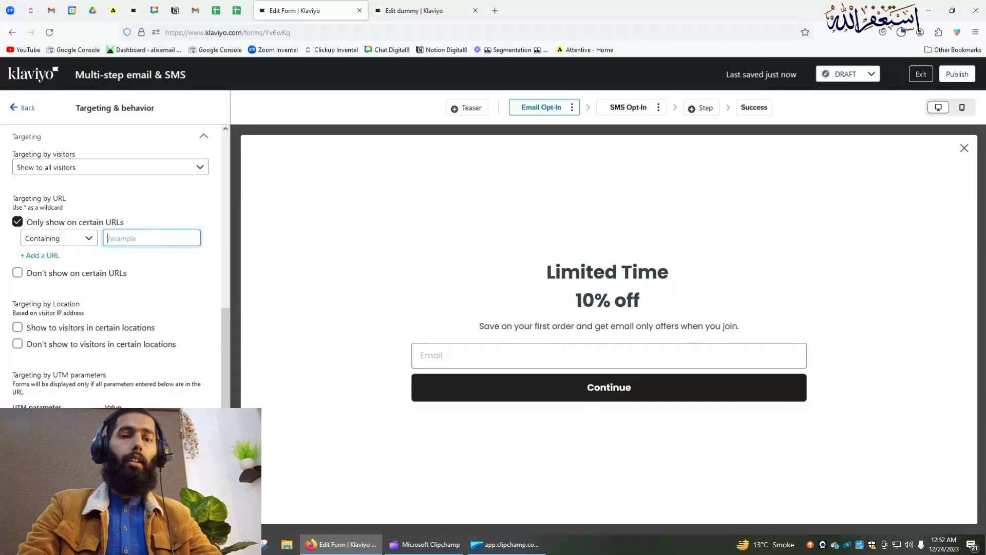
type("/SMSsign")
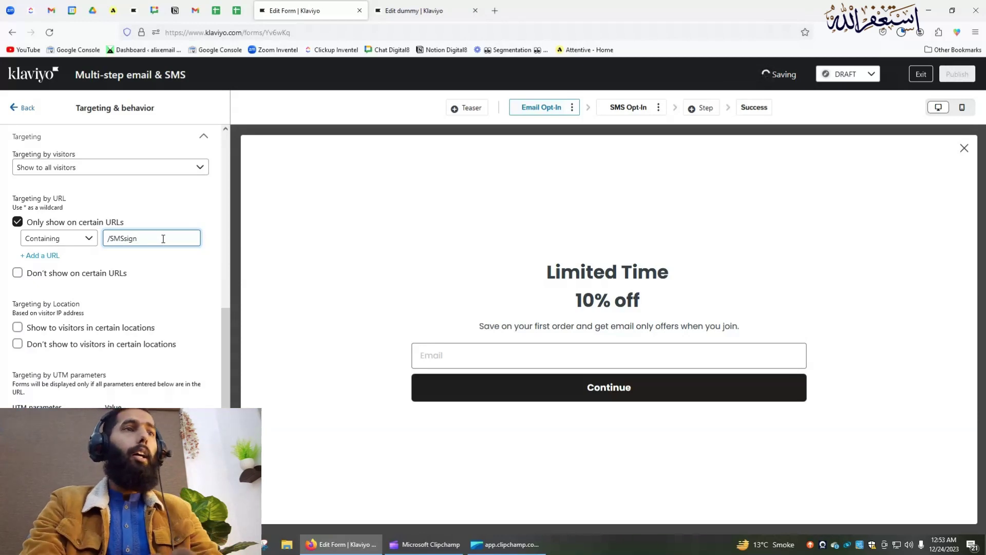
type("up")
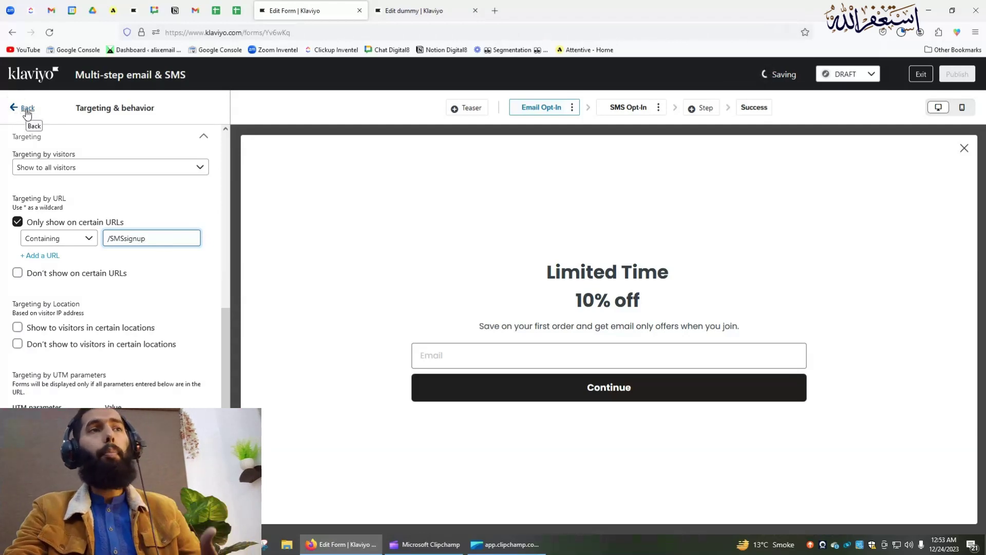
Step: Delete the Email field and the 'Save on your first order…' text block from the Email Opt-In step
left_click(27, 110)
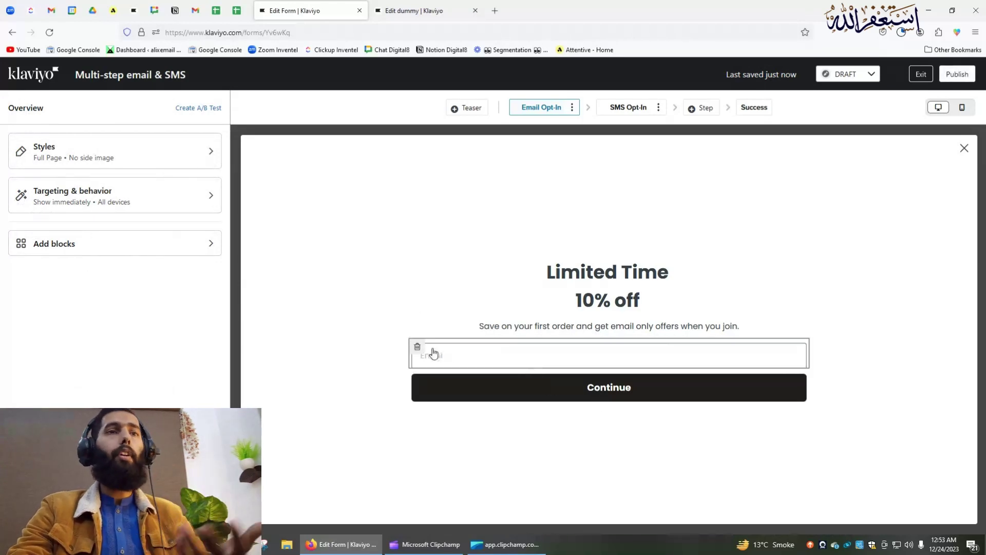
left_click(418, 347)
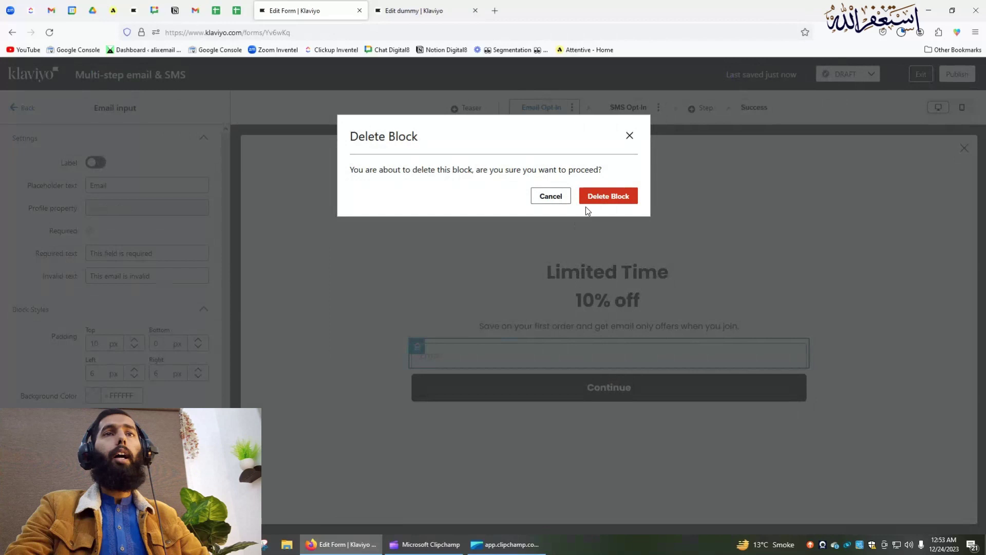
left_click(596, 199)
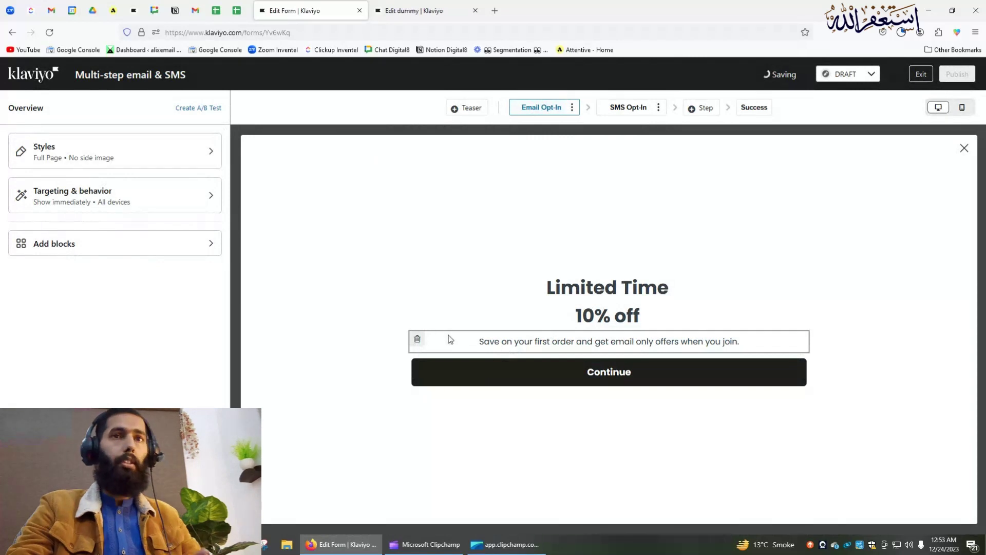
left_click(418, 339)
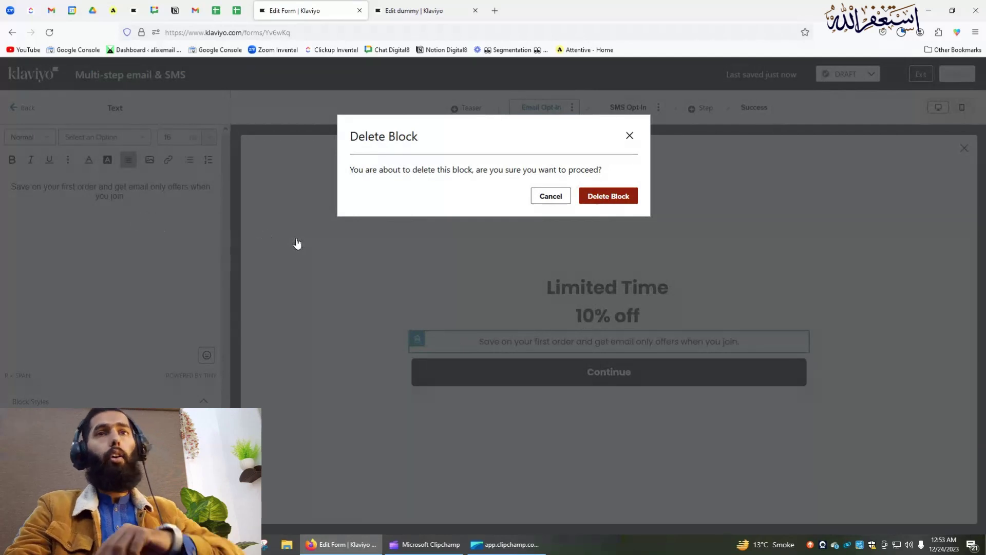
left_click(611, 197)
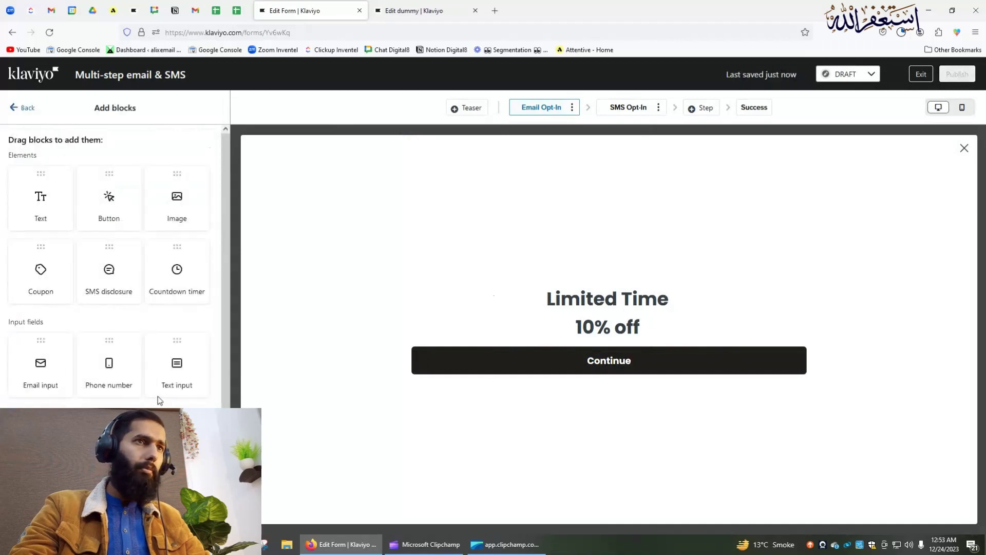
Step: Add a Phone number input block with SMS consent text above the Continue button
left_click_drag(99, 361, 585, 317)
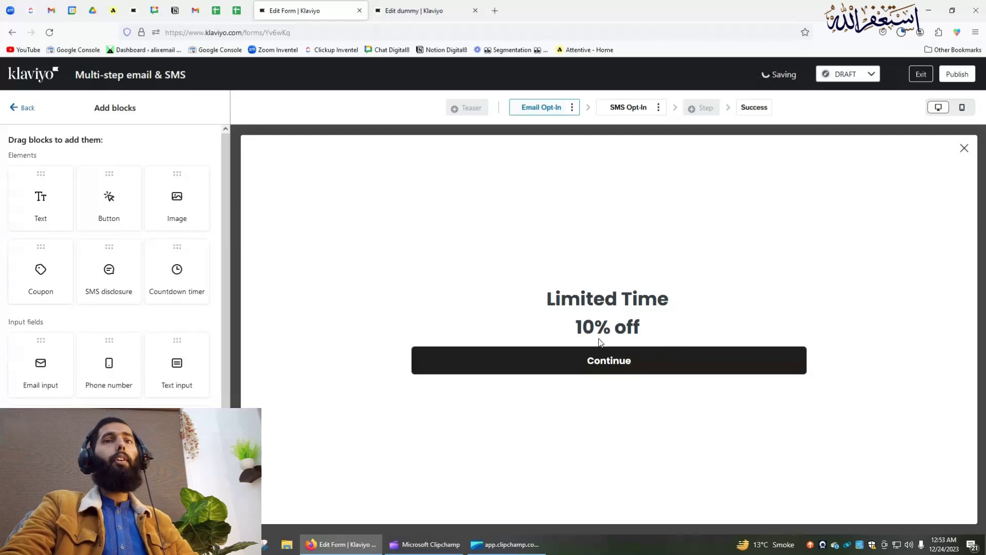
left_click_drag(601, 342, 581, 343)
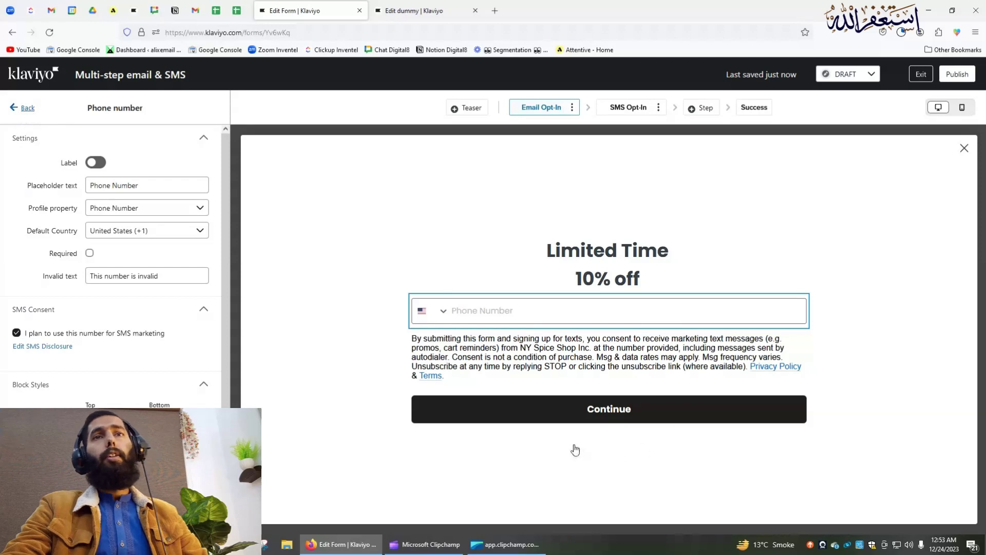
left_click(583, 440)
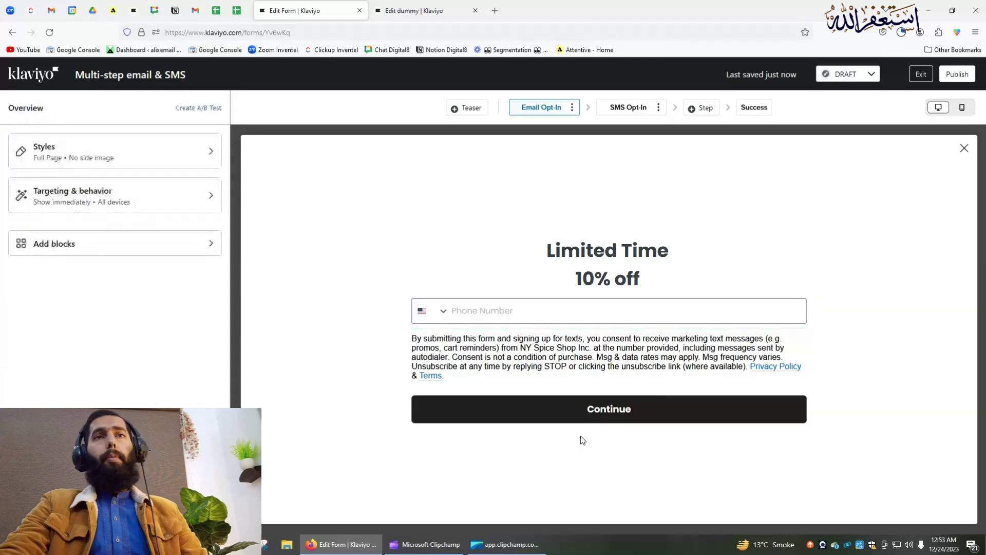
Step: Delete the SMS Opt-In step from the form
left_click(659, 108)
left_click(637, 164)
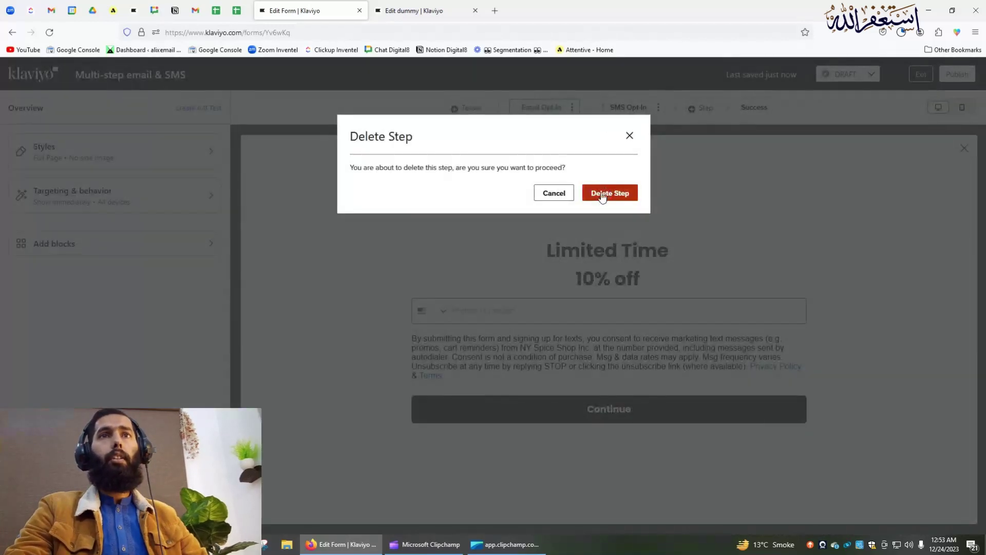
left_click(602, 195)
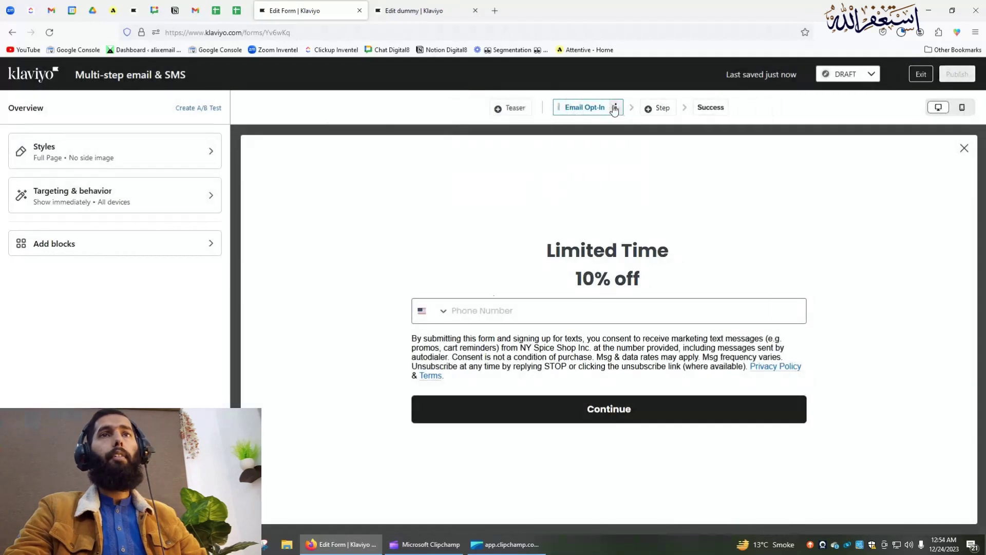
Step: Rename the Email Opt-In step to 'SMS Landing Page'
left_click(617, 108)
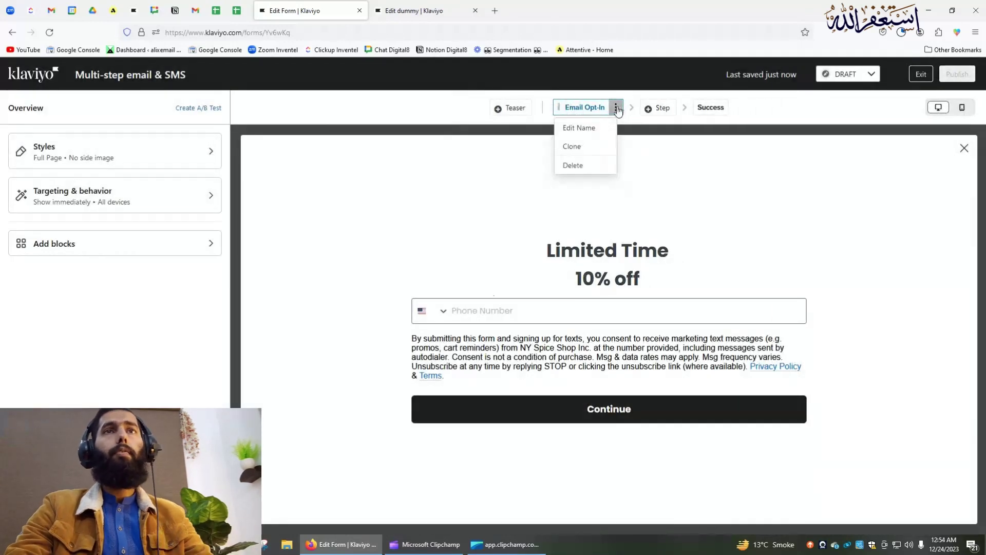
left_click(595, 135)
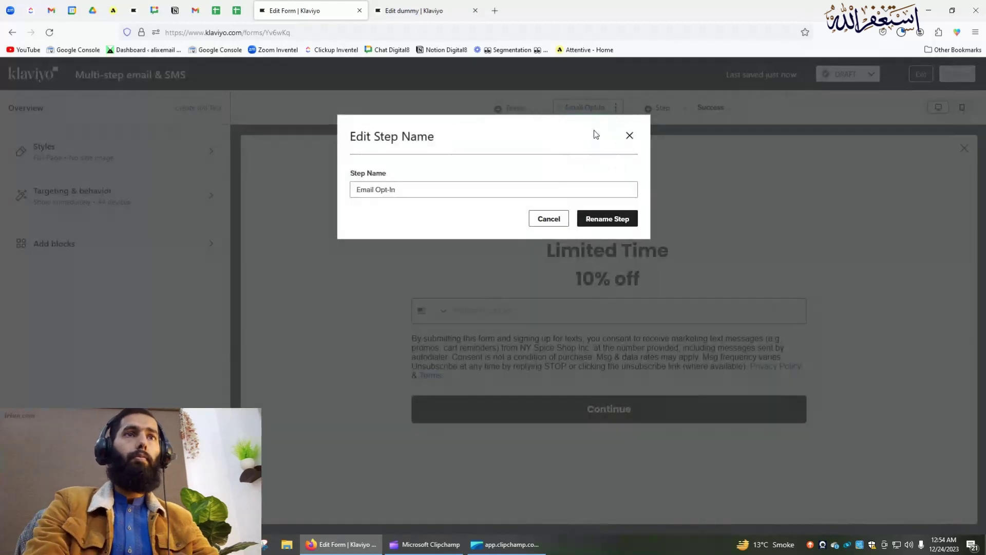
key("ctrl+a")
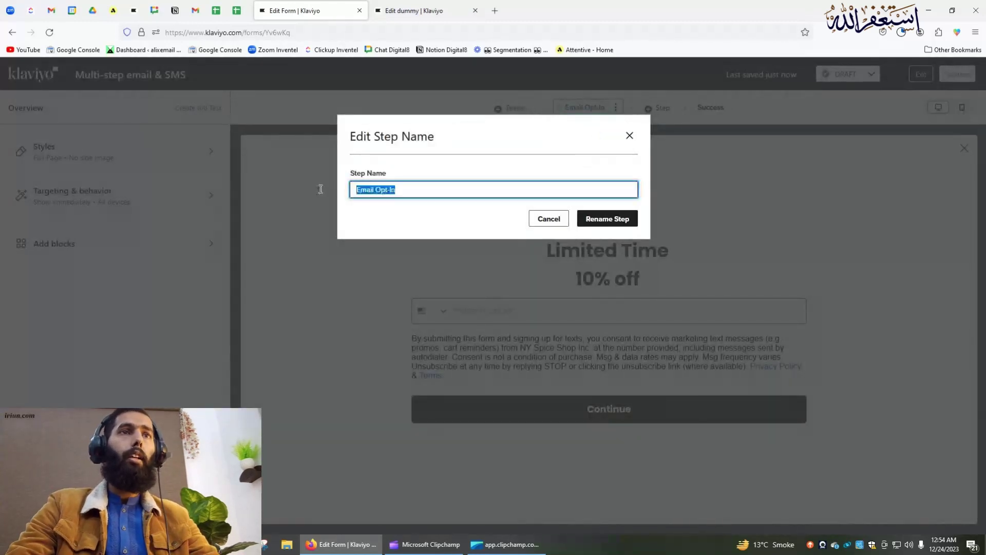
type("SM")
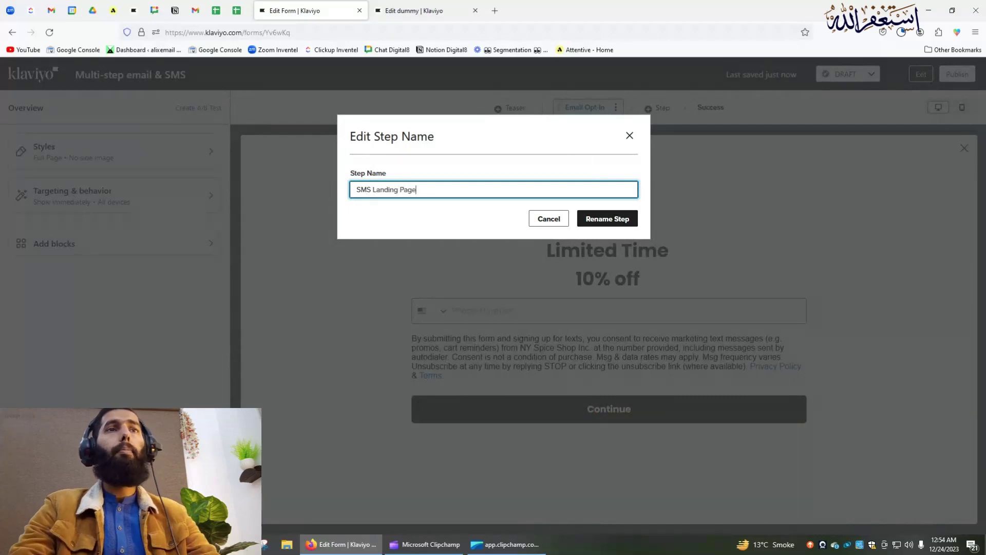
type("S Landing Page")
left_click(599, 219)
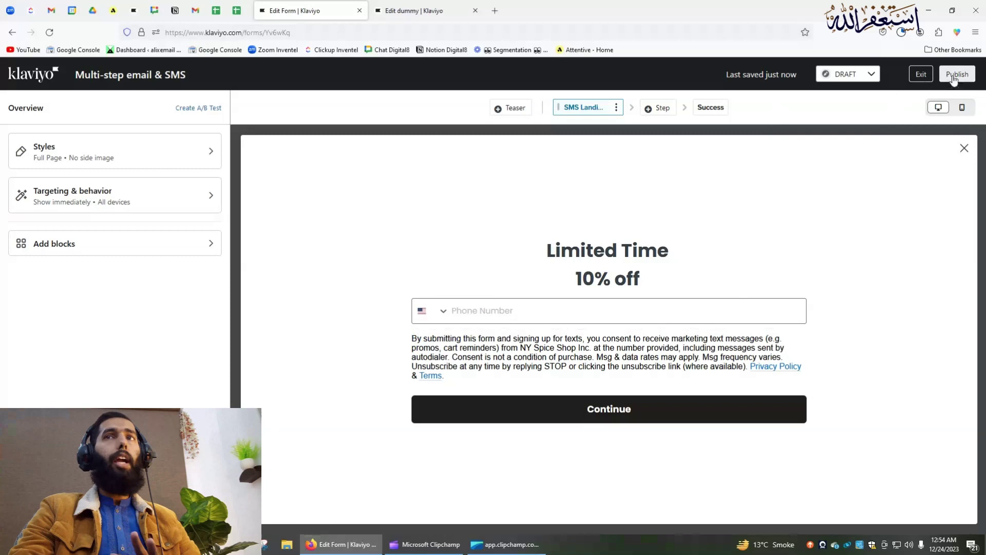
Step: Publish the SMS form live, then switch to the 'Edit dummy | Klaviyo' email tab
left_click(958, 75)
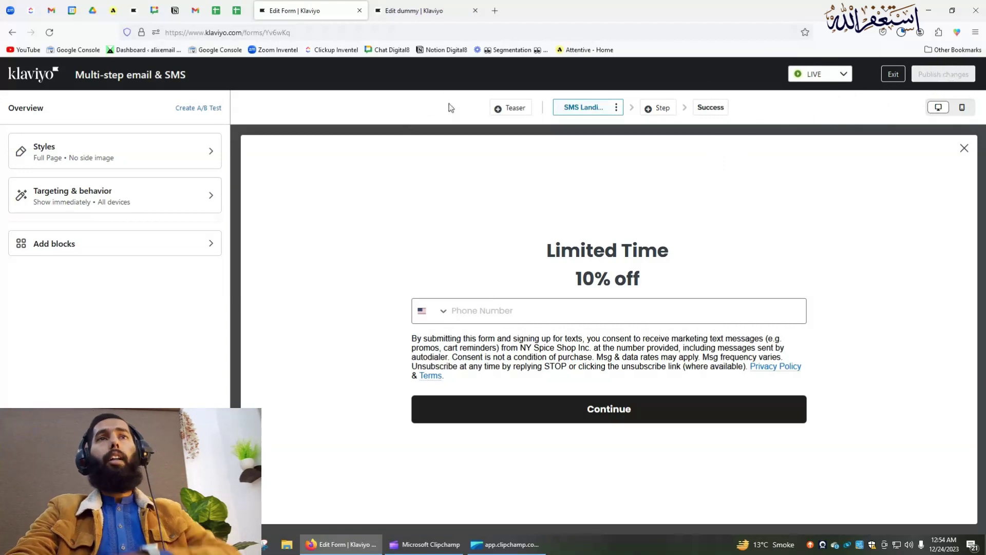
left_click(406, 5)
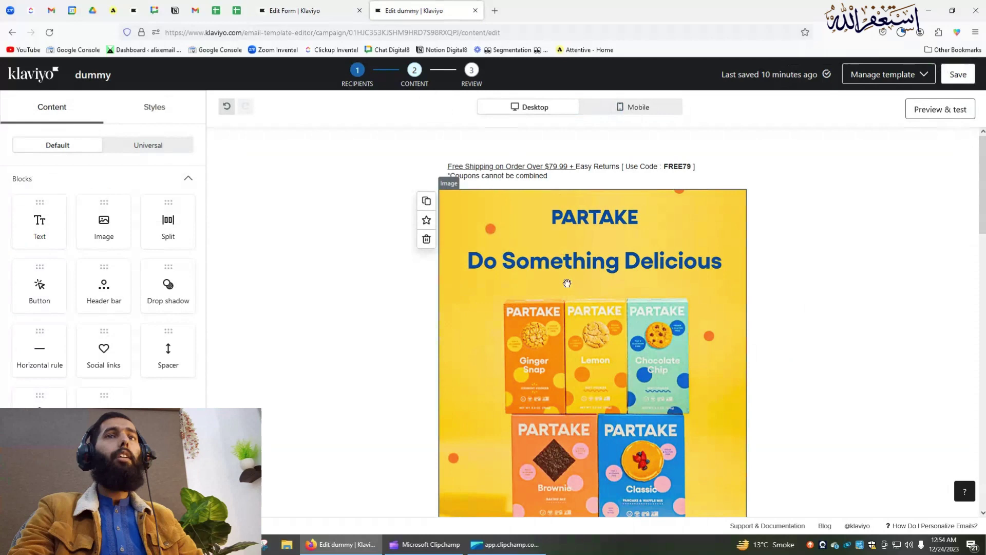
Step: Scroll the dummy email down to the Stay Connected! image below the Shop Now button
scroll(530, 321, "down", 15)
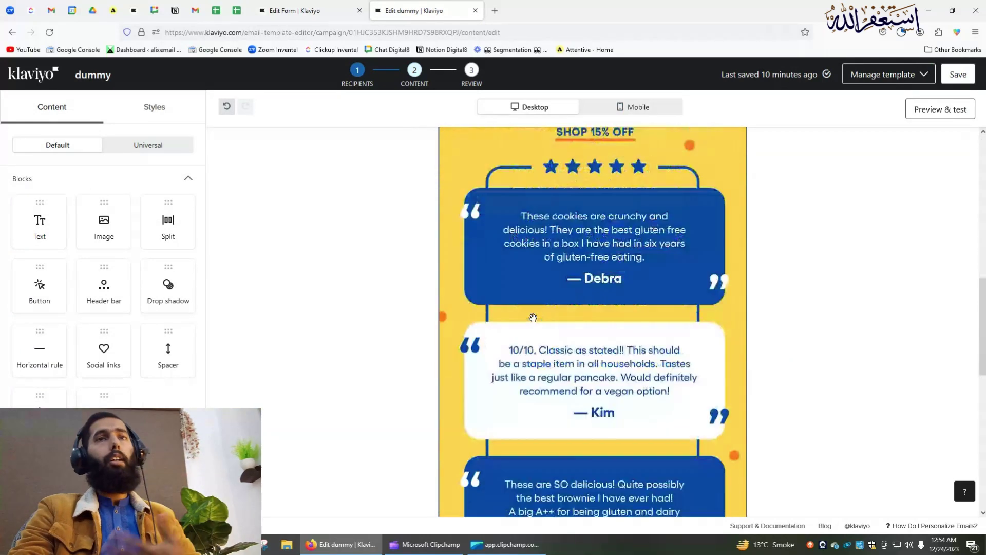
scroll(541, 315, "down", 5)
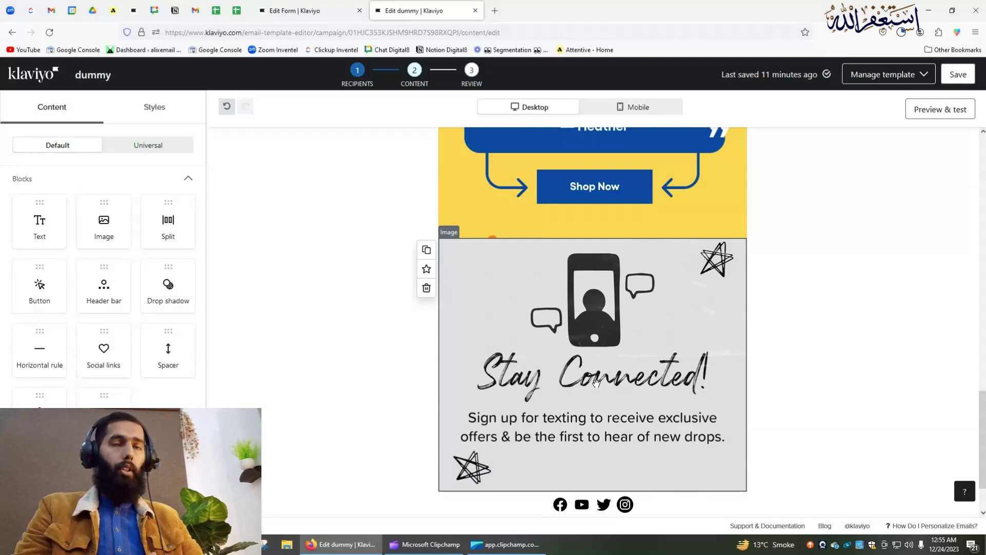
Step: Open the Stay Connected! image settings and paste the shop's web address into its Link field
left_click(599, 380)
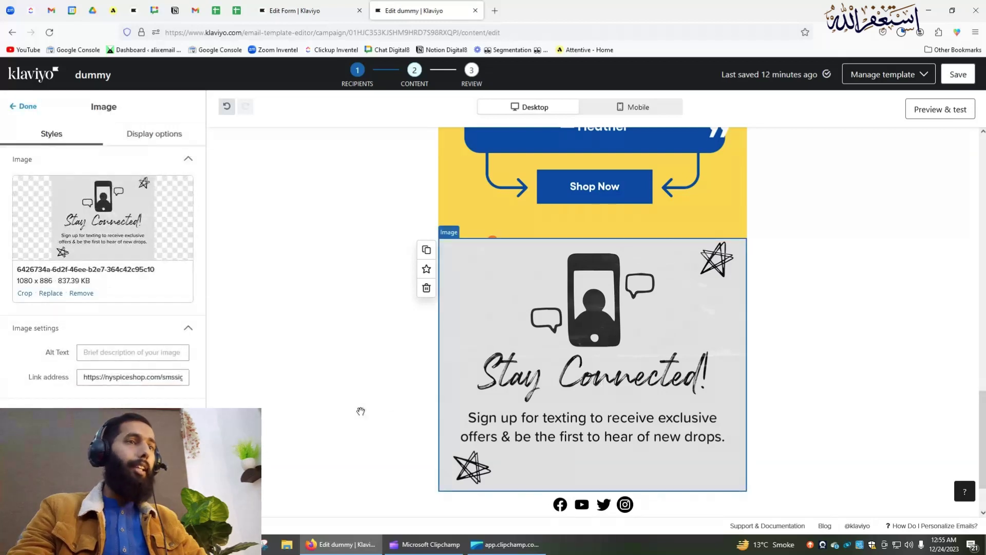
left_click(166, 374)
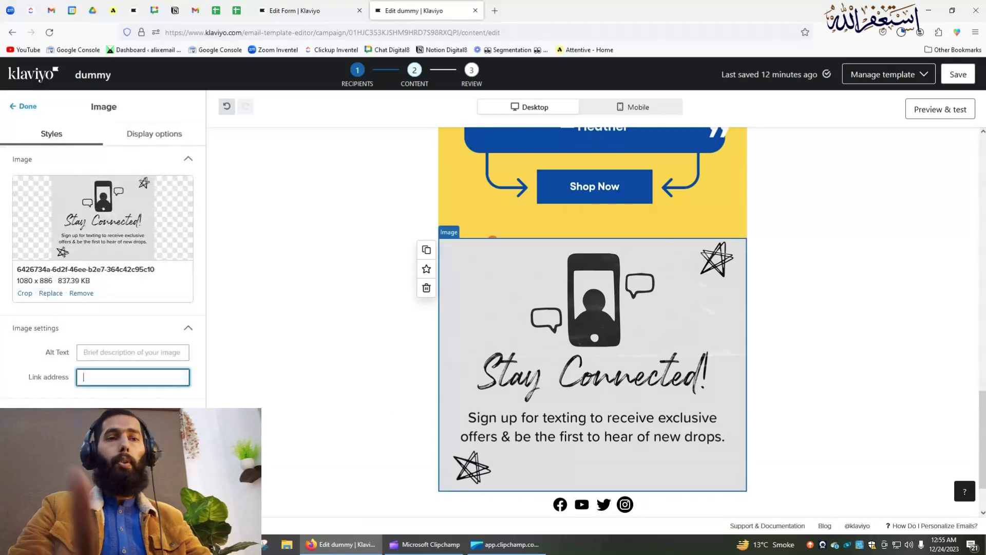
left_click(495, 10)
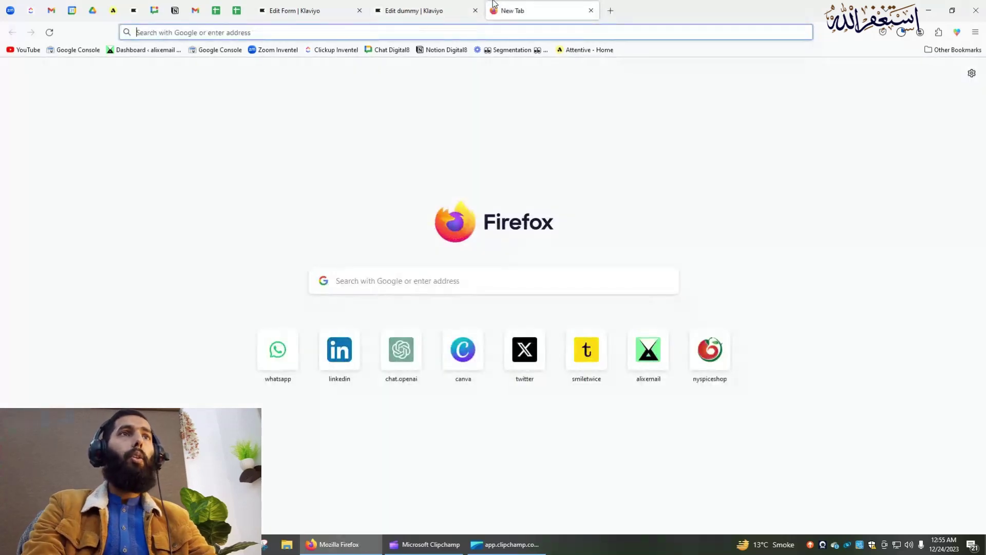
type("nyspiceshop.com/")
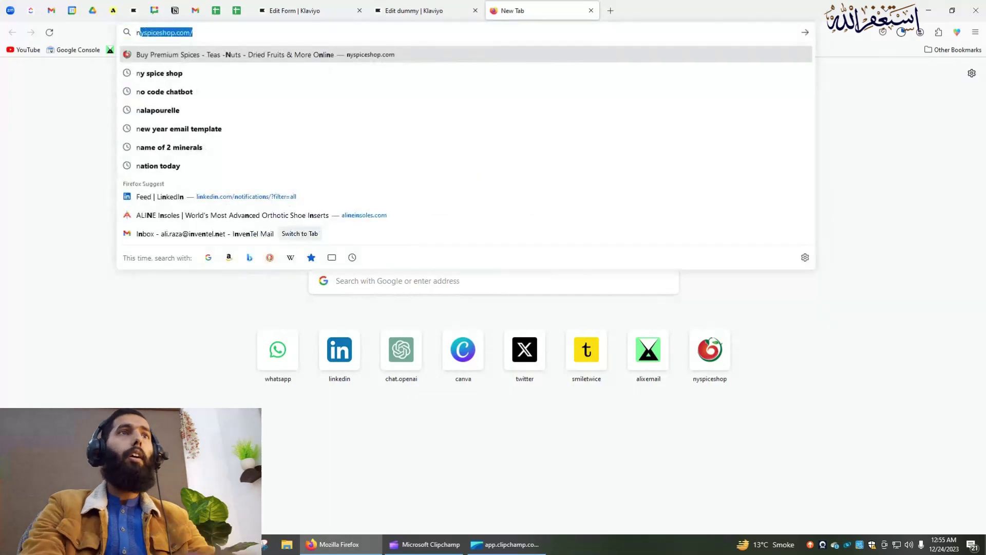
left_click(414, 11)
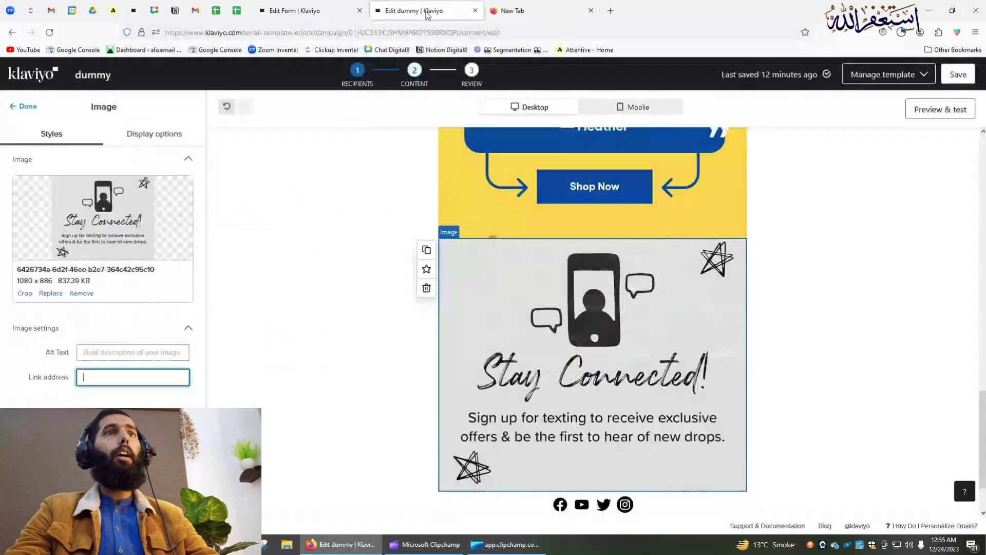
type("yspiceshop.com/")
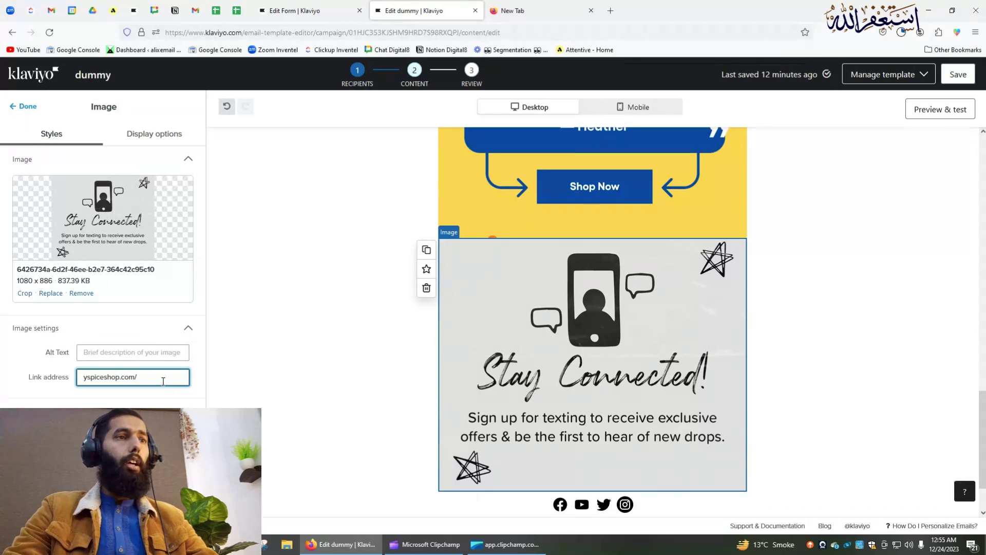
left_click(519, 10)
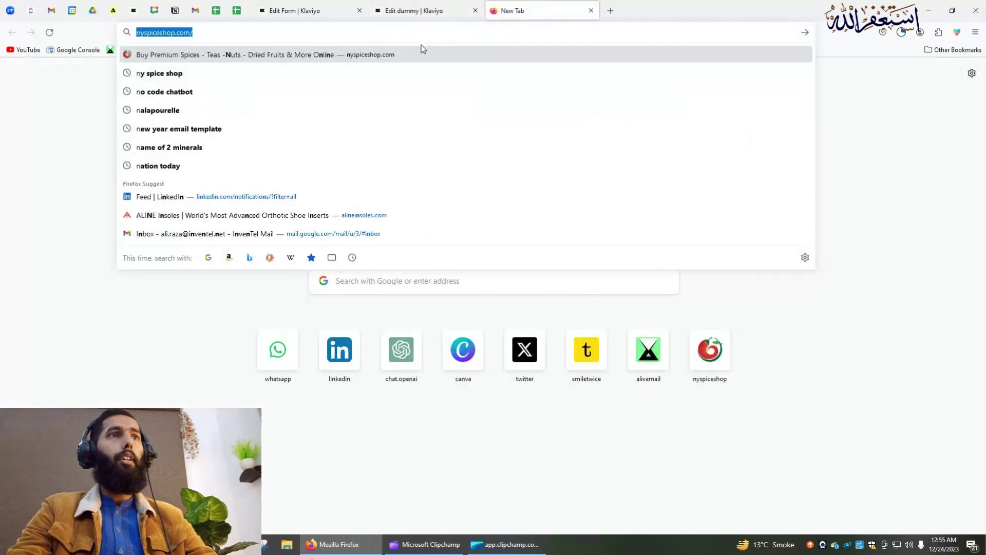
left_click(415, 11)
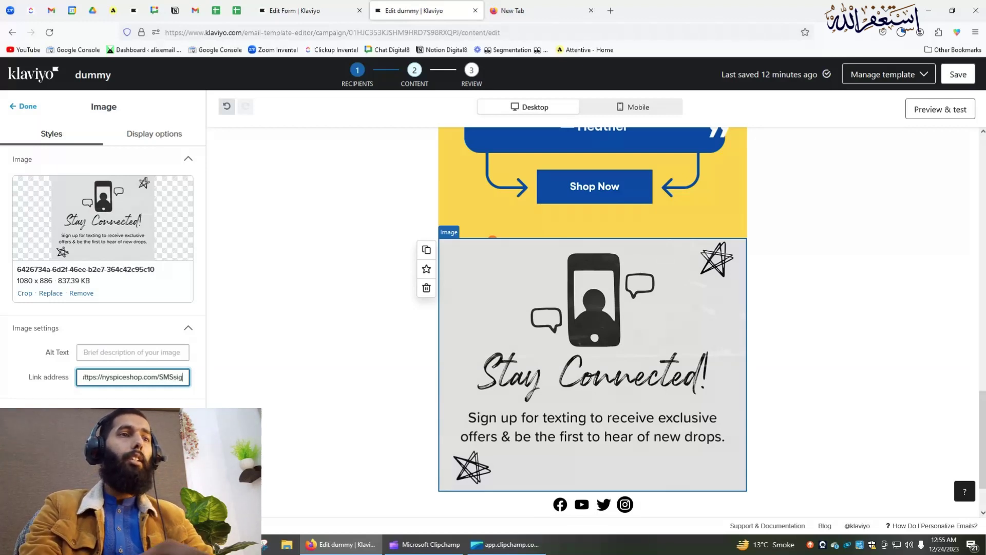
type("p")
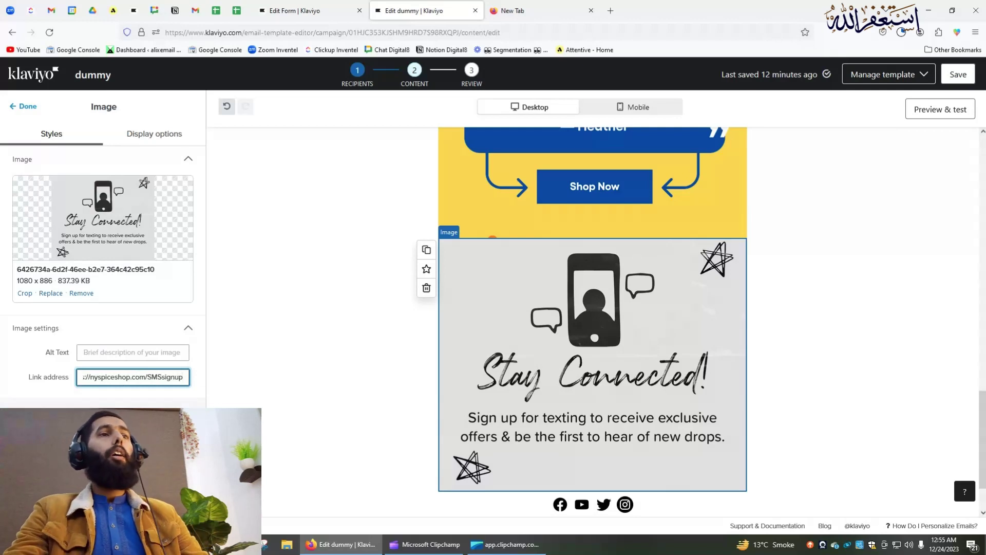
left_click_drag(148, 378, 188, 376)
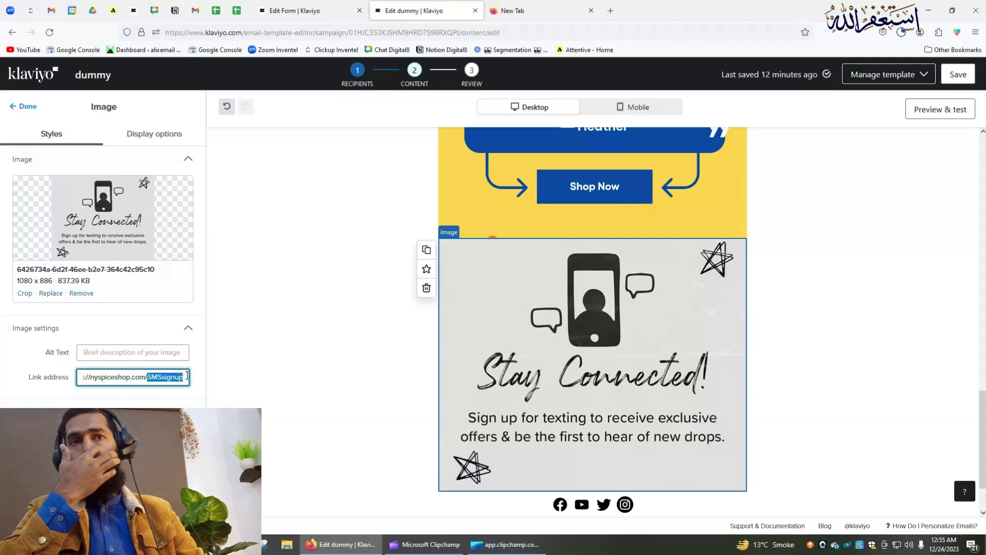
left_click(303, 10)
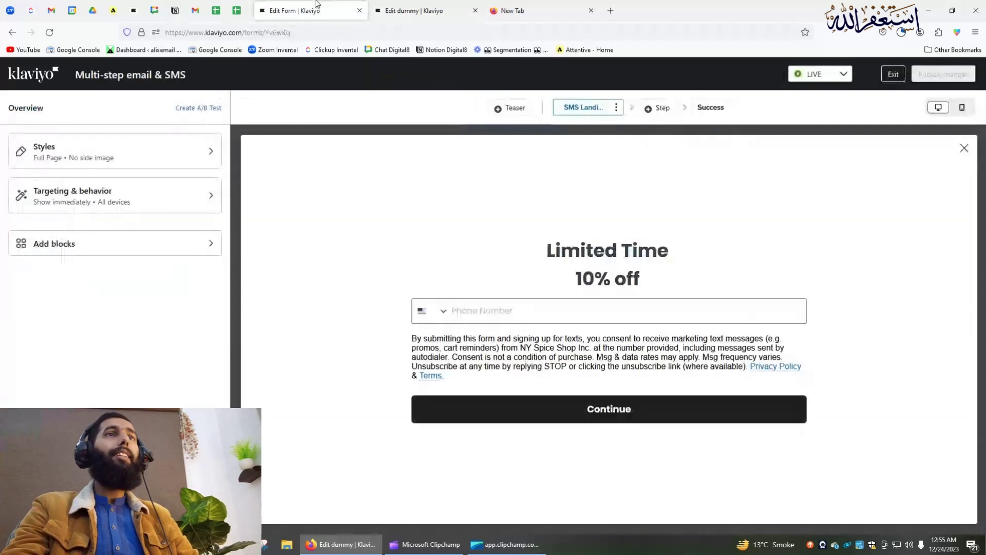
left_click(132, 200)
scroll(132, 334, "down", 5)
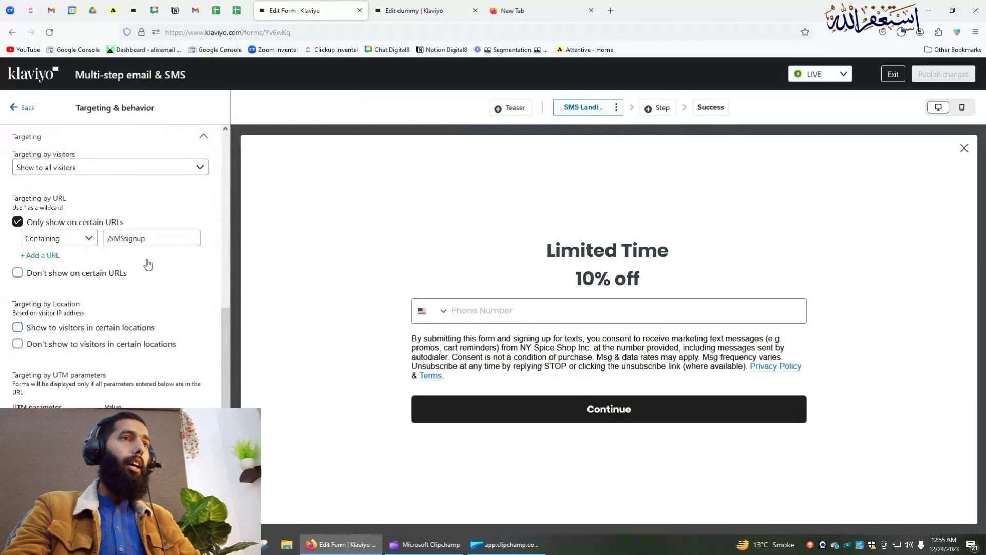
left_click_drag(198, 239, 105, 239)
left_click(477, 4)
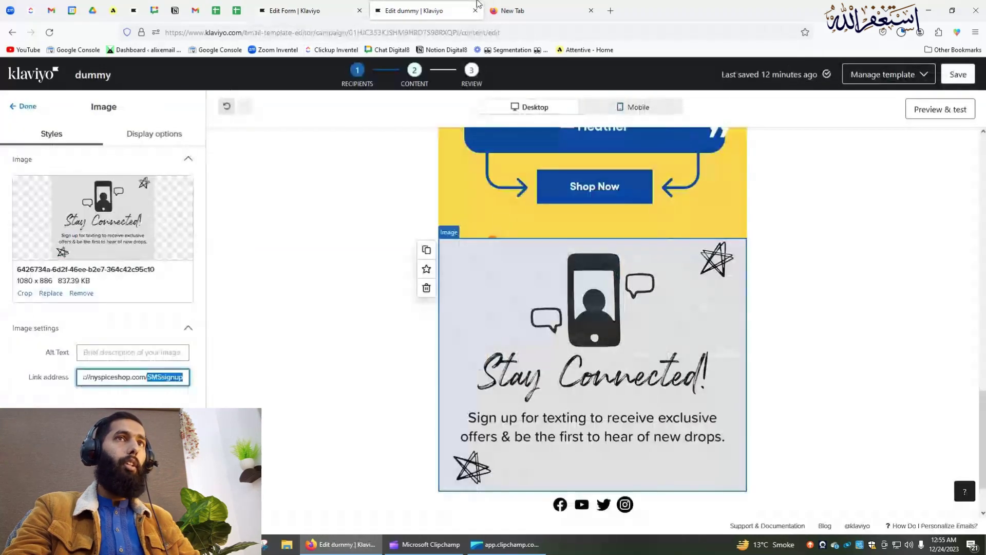
left_click(156, 379)
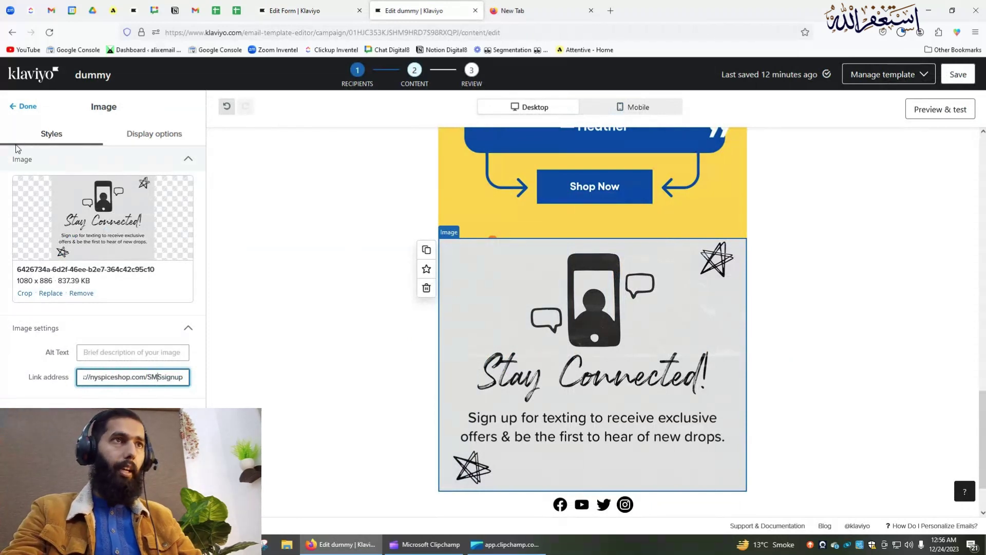
left_click(20, 108)
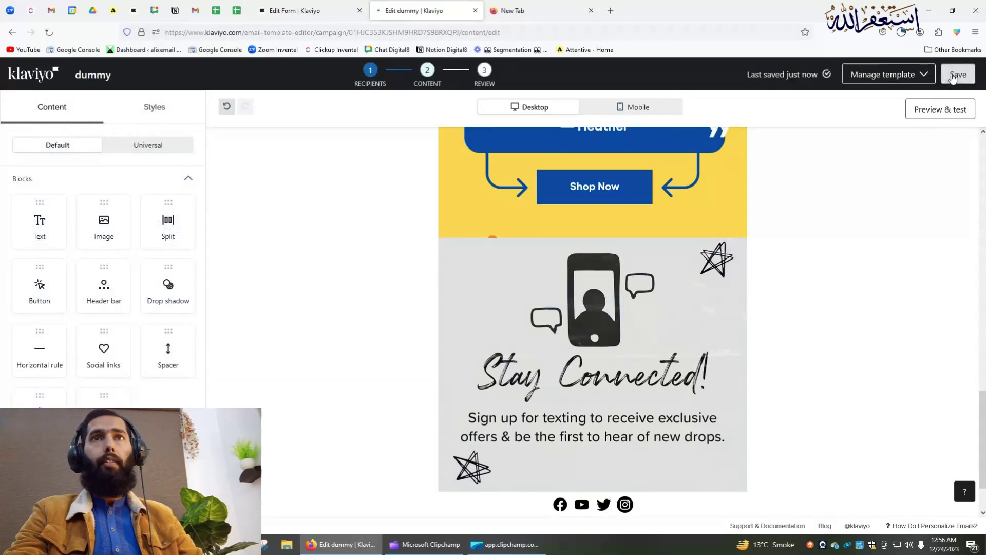
Step: Save the email, close the spare tab, and send the dummy campaign immediately with Send now
left_click(953, 77)
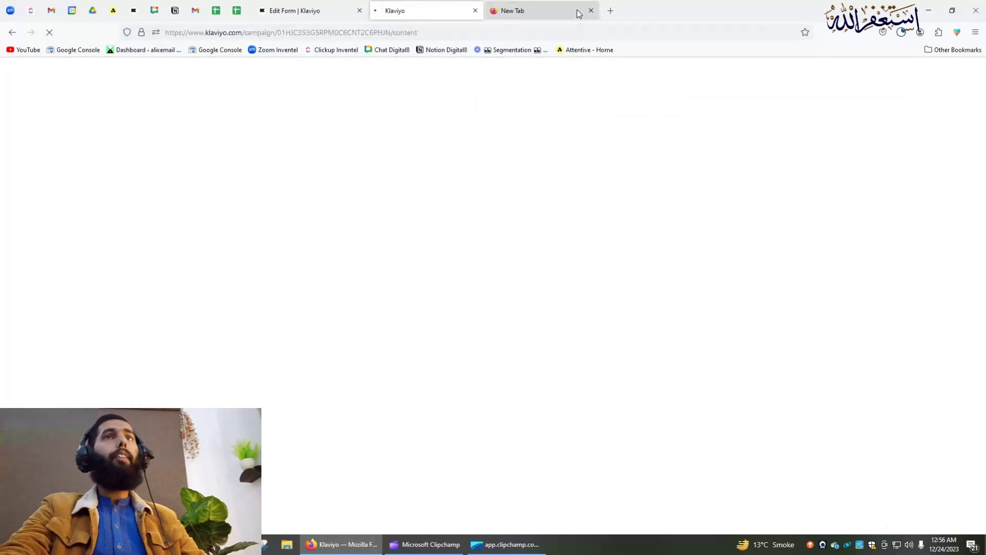
left_click(591, 11)
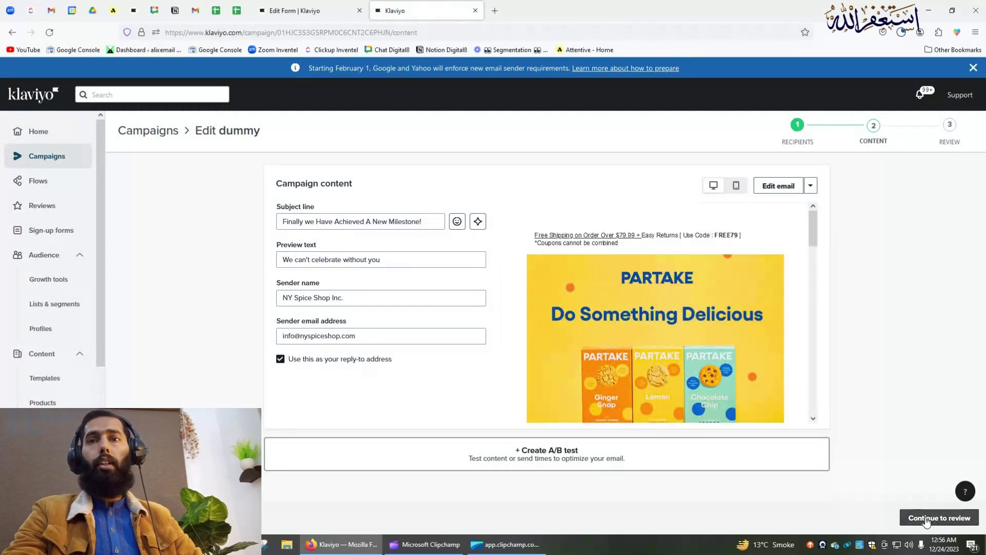
left_click(927, 520)
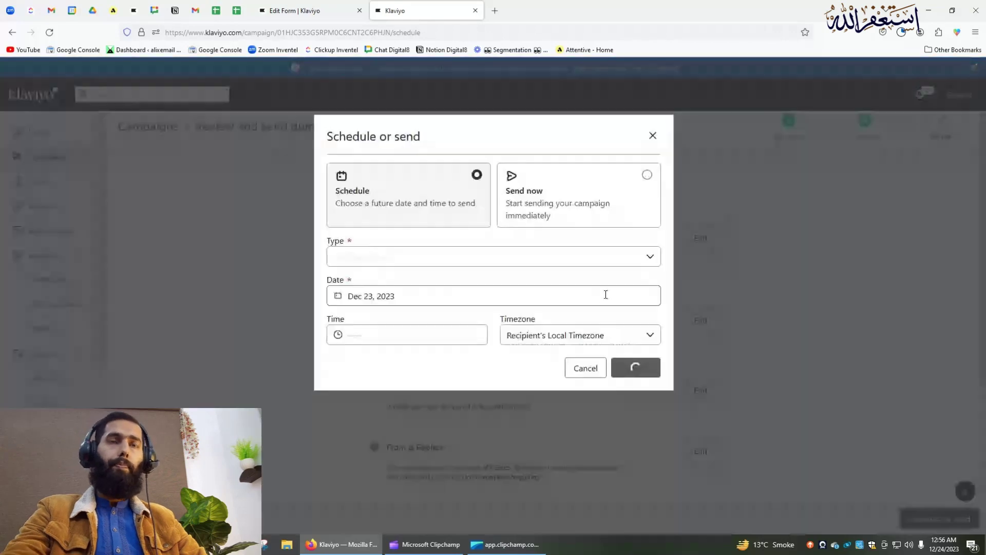
left_click(595, 191)
left_click(647, 257)
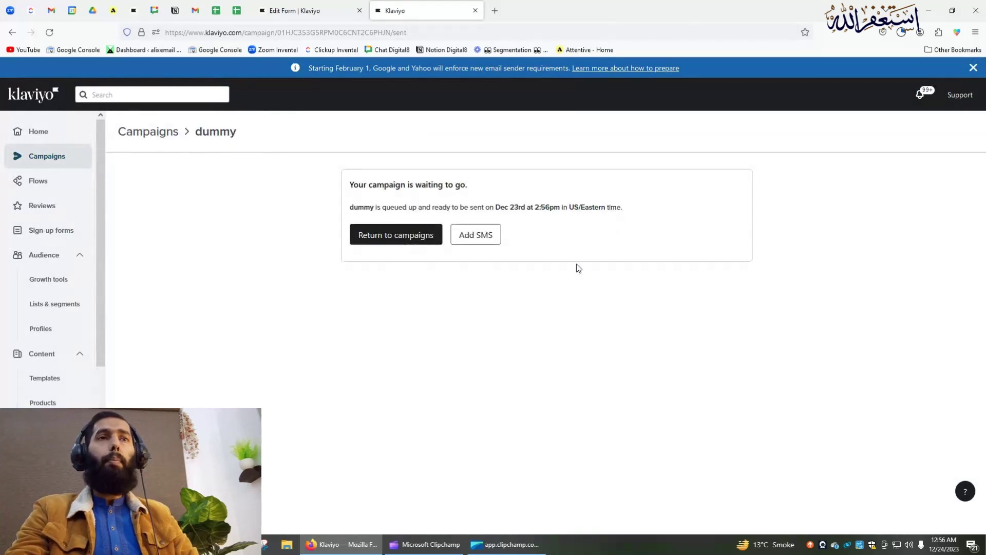
Step: Return to the Gmail inbox and reload Promotions to fetch the new NY Spice Shop email
left_click(195, 11)
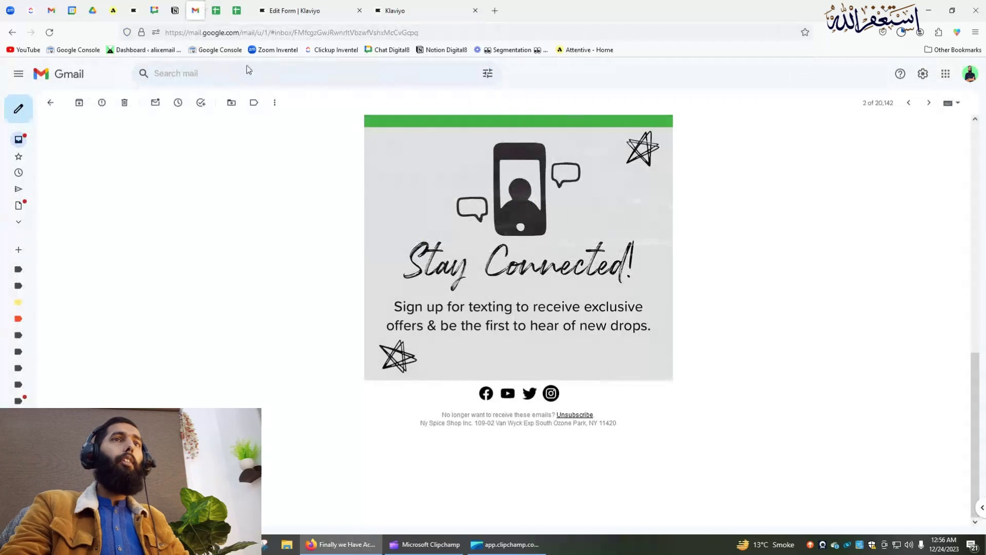
left_click(50, 103)
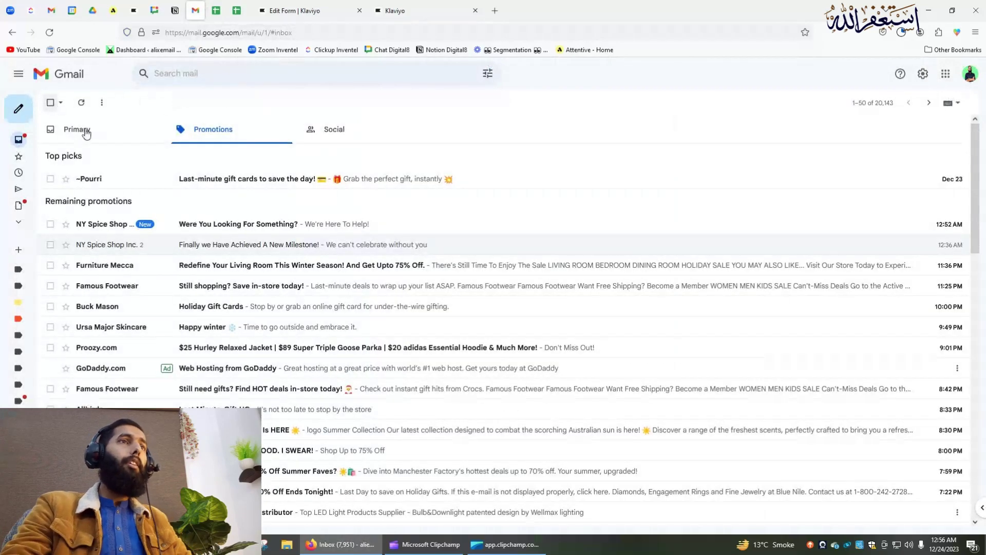
left_click(82, 130)
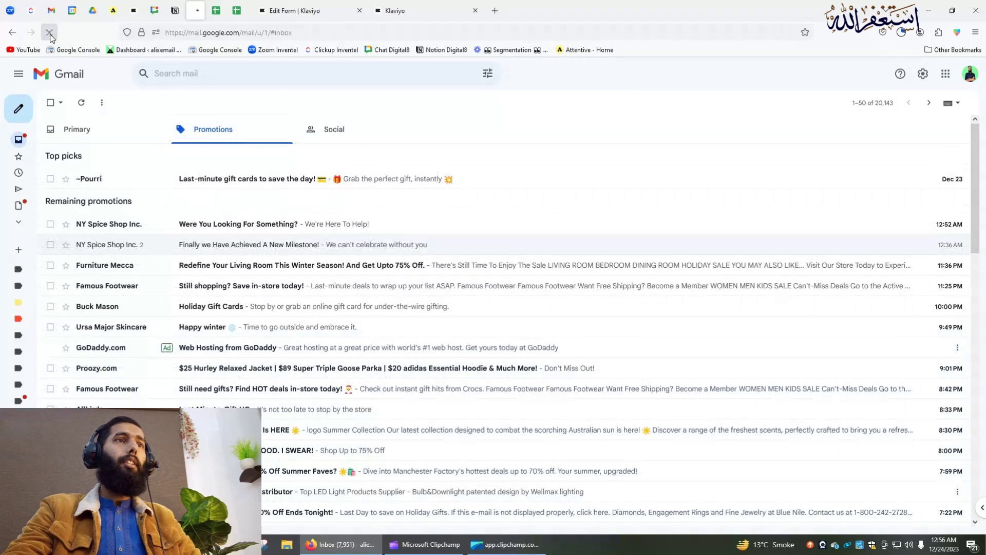
left_click(49, 32)
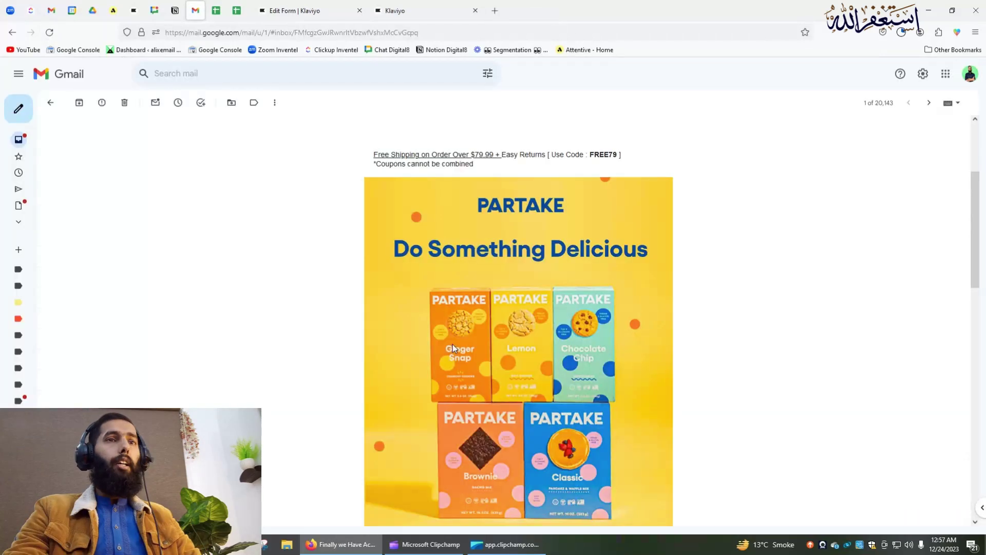
Step: Scroll the NY Spice Shop email down to the Stay Connected! texting sign-up image
scroll(511, 319, "down", 5)
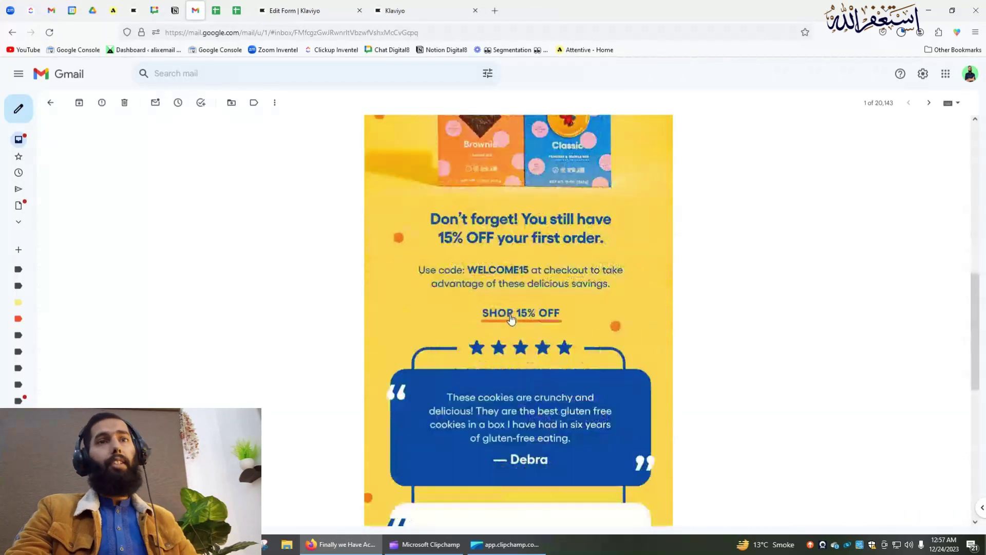
scroll(511, 319, "down", 6)
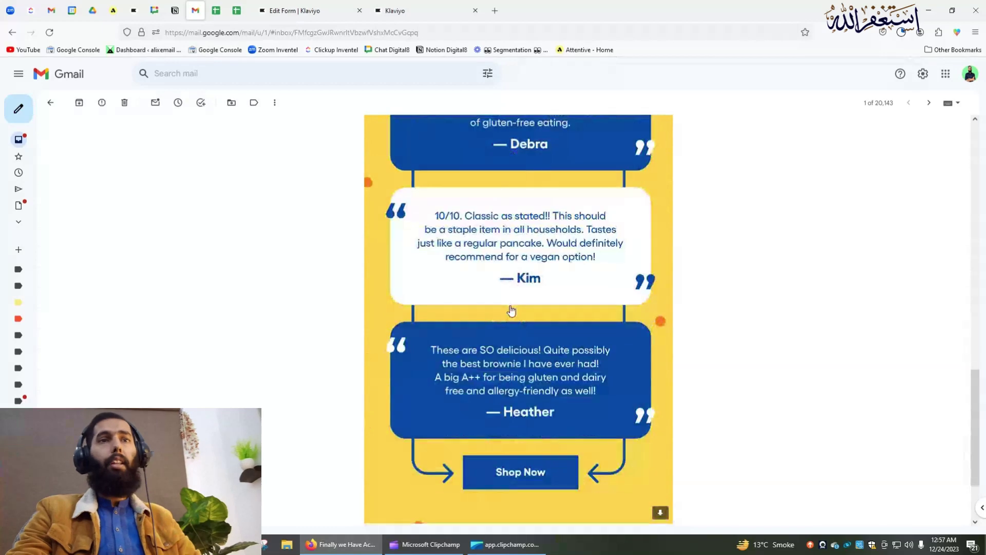
scroll(511, 310, "down", 2)
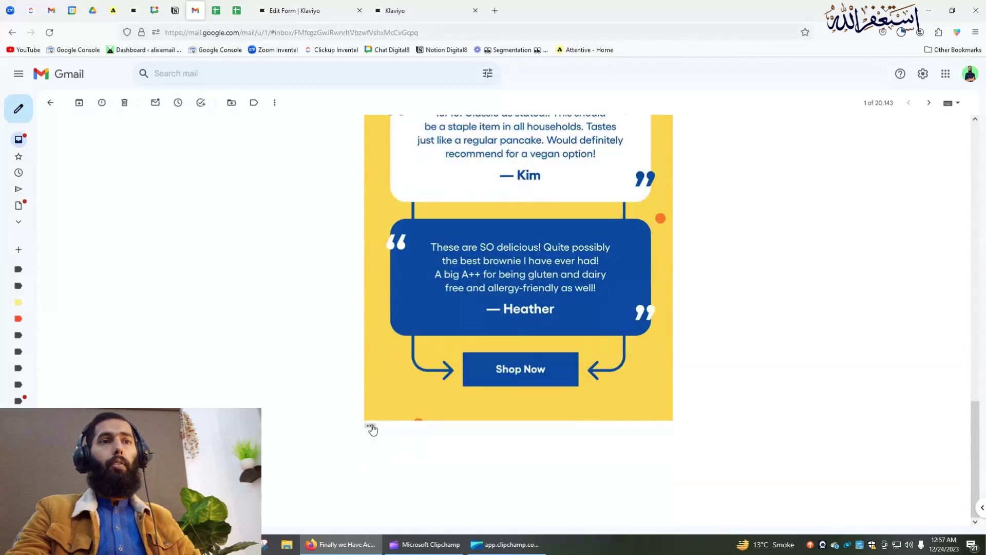
scroll(465, 330, "down", 6)
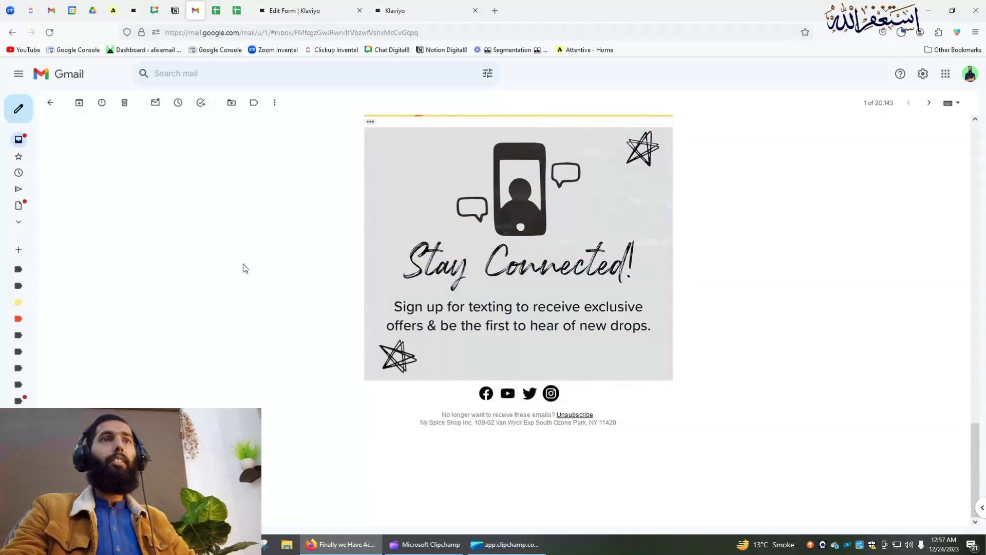
Step: Follow the Stay Connected image link to the nyspiceshop.com/SMSsignup page in a new tab
left_click(543, 272)
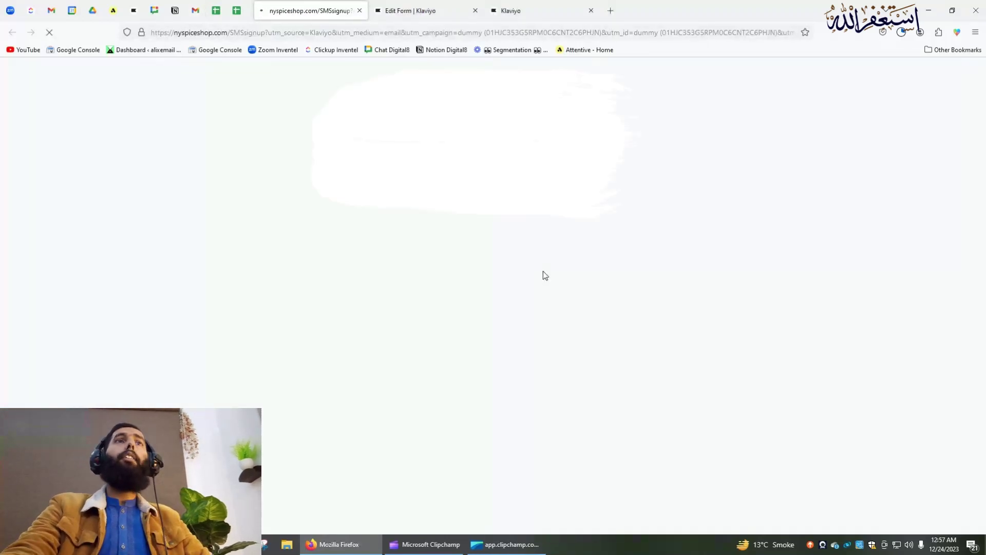